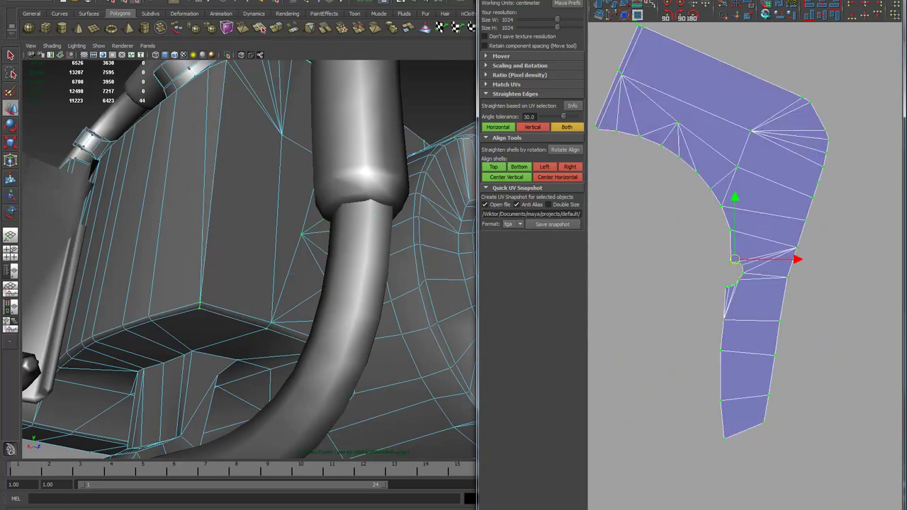
- Unfold the curved side panel's UV shell and sew it to the front housing shell along their shared corner edge
left_click(762, 17)
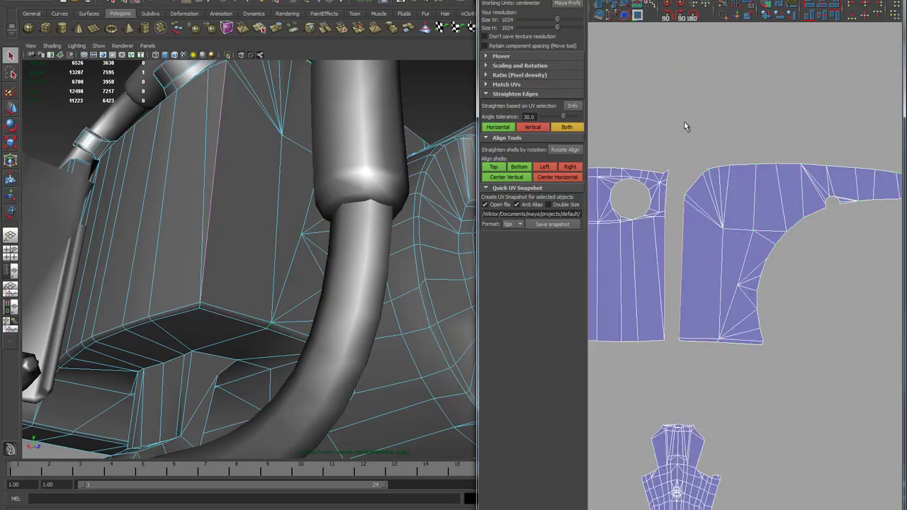
left_click_drag(231, 301, 156, 341, "alt")
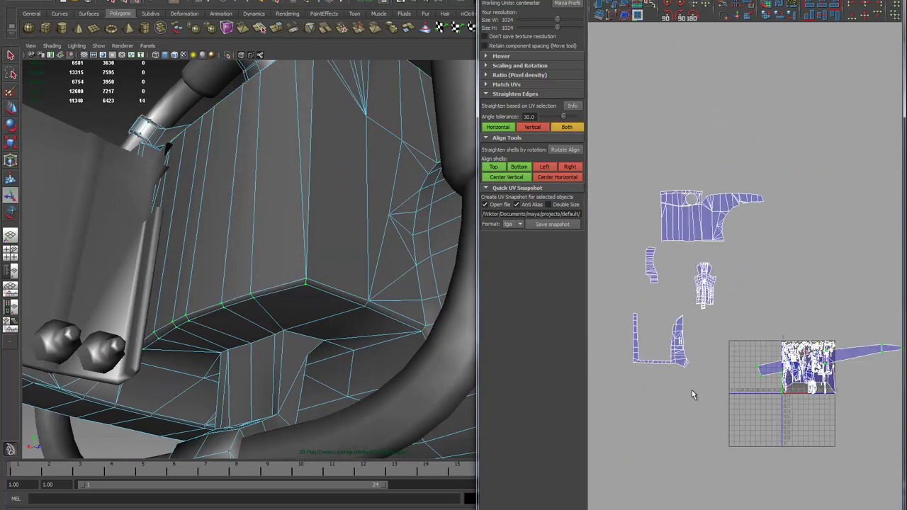
scroll(751, 244, "up", 5)
scroll(737, 297, "down", 6)
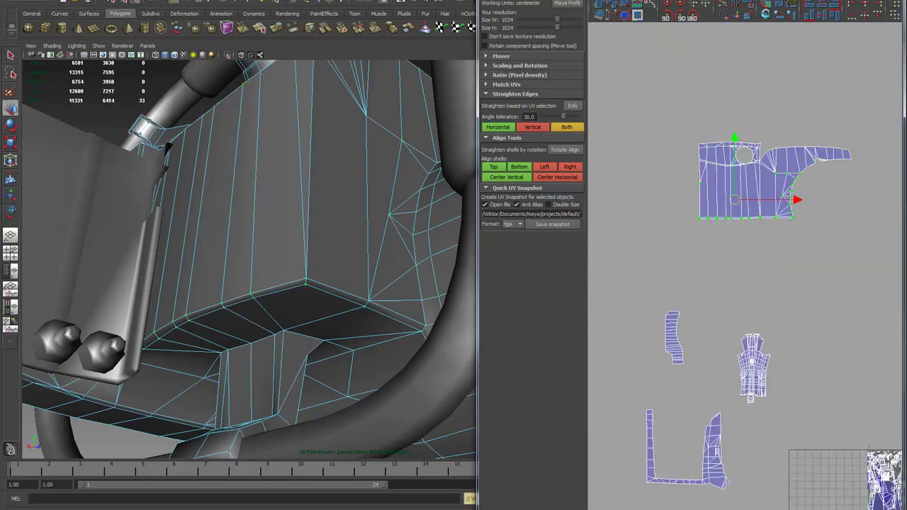
- Project the housing's underside faces as a separate UV shell, place it below the front housing shell and sew them together
left_click_drag(340, 255, 300, 308, "alt")
left_click(300, 307)
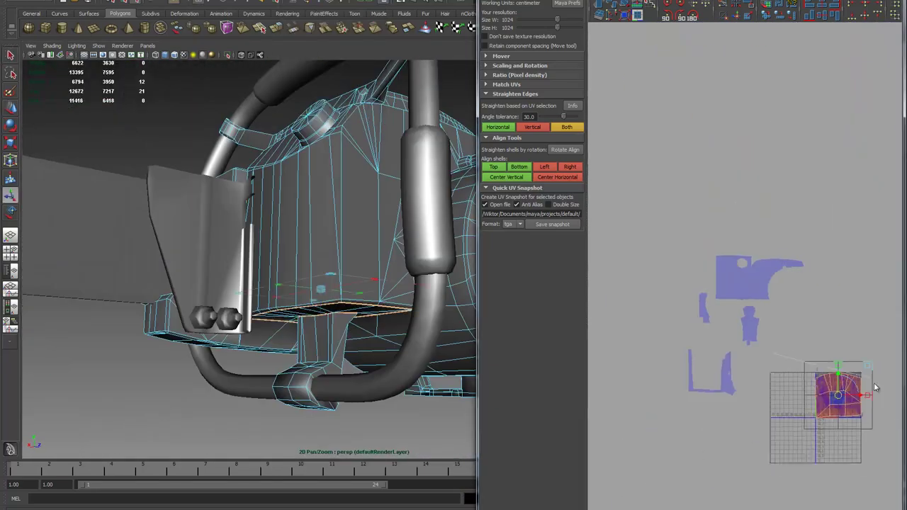
left_click_drag(802, 289, 659, 296, "shift")
key("f")
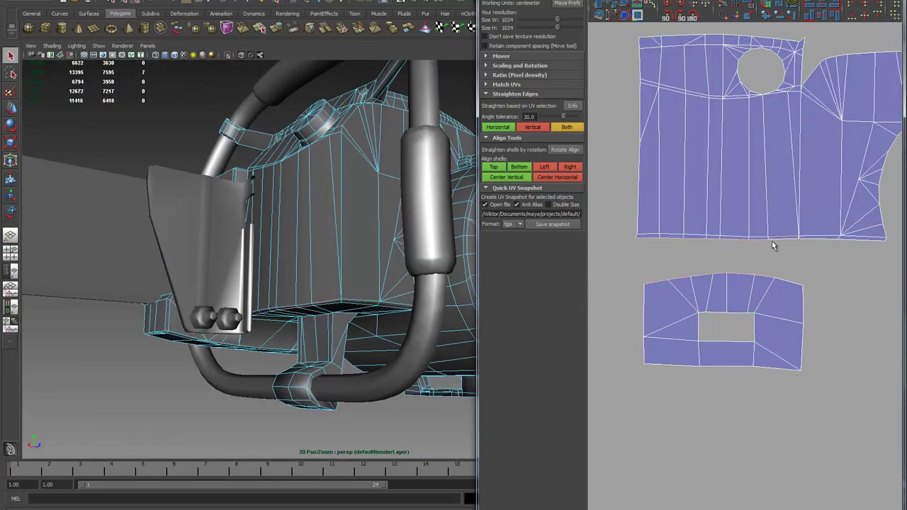
right_click_drag(772, 245, 729, 115, "alt")
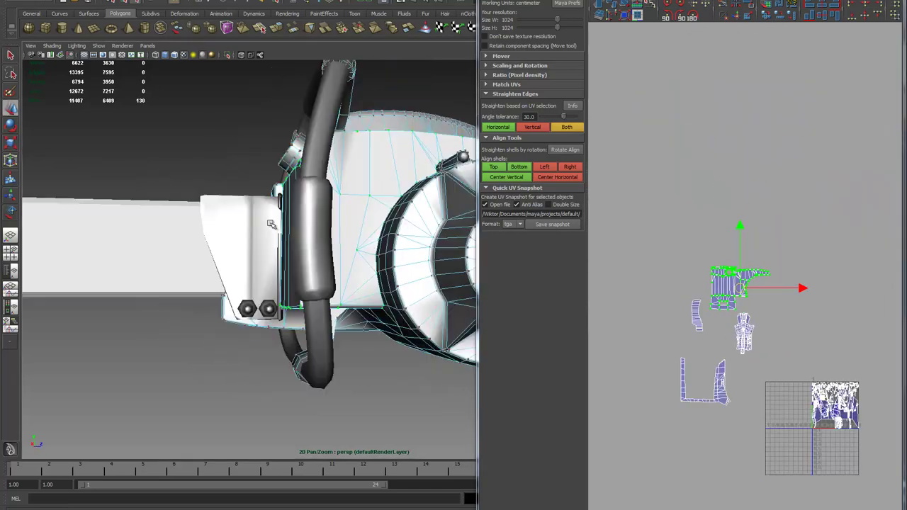
- Separate the round cap's end face as a circular UV shell and unfold the cap's adjoining side faces
left_click_drag(213, 269, 298, 234, "alt")
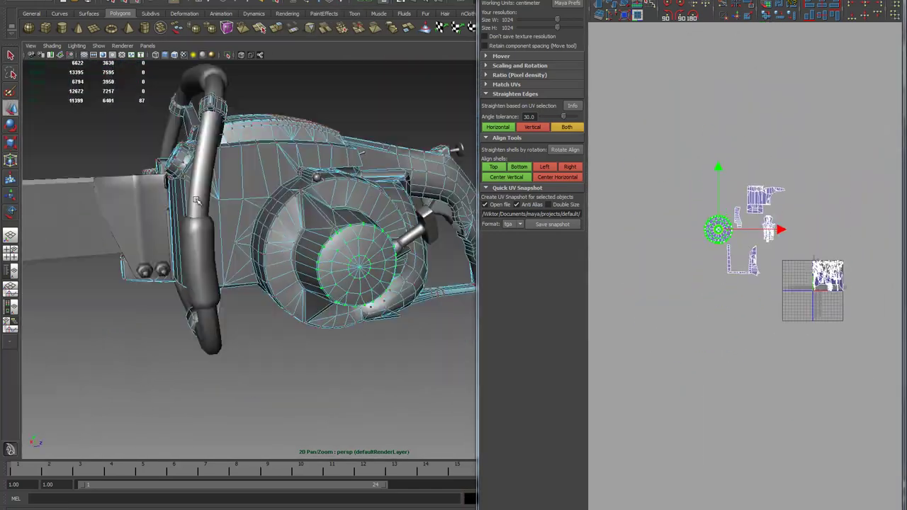
left_click_drag(297, 241, 388, 271, "alt")
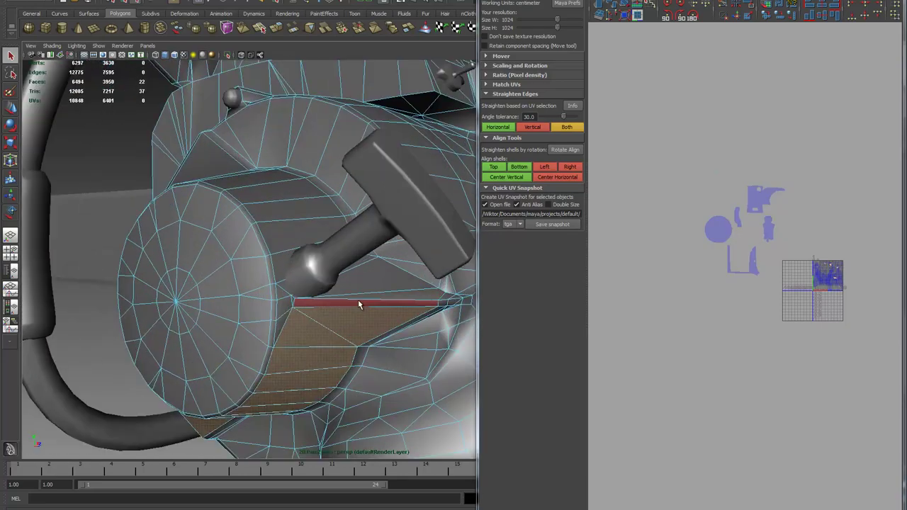
left_click_drag(358, 299, 327, 297, "alt")
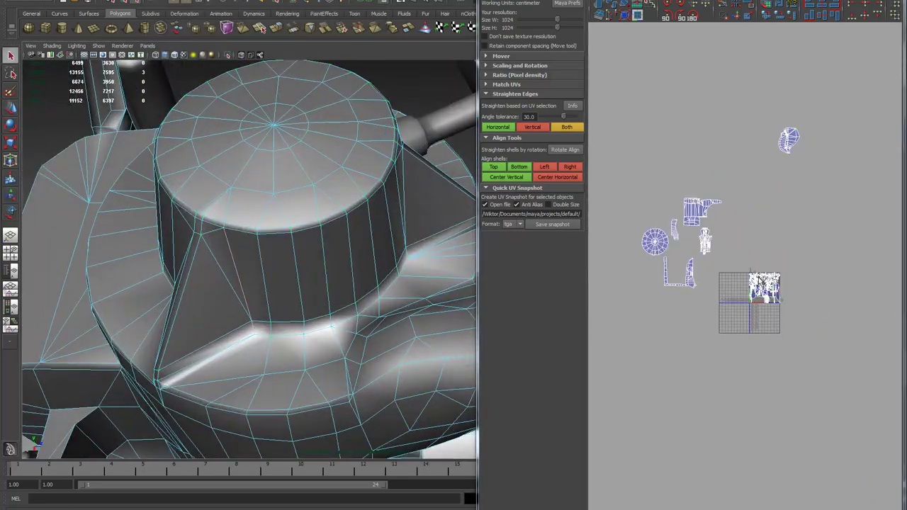
left_click(767, 16)
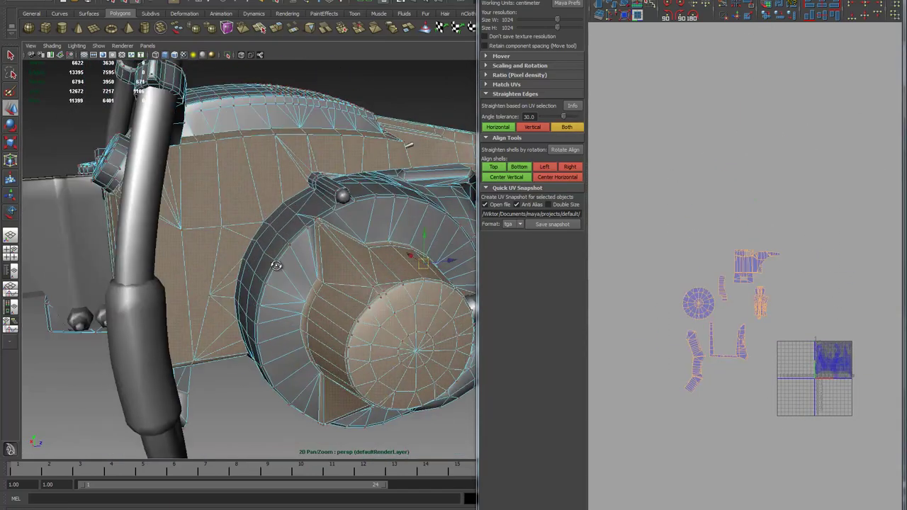
- Select the connected faces of the large round side housing, including the faces along its outer rim
left_click_drag(369, 283, 110, 155, "alt")
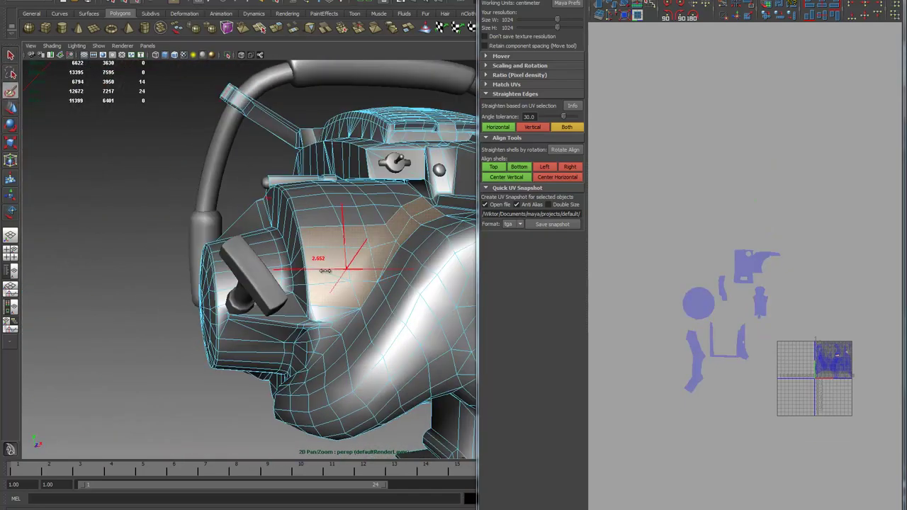
left_click(342, 272)
left_click_drag(388, 389, 237, 180, "alt")
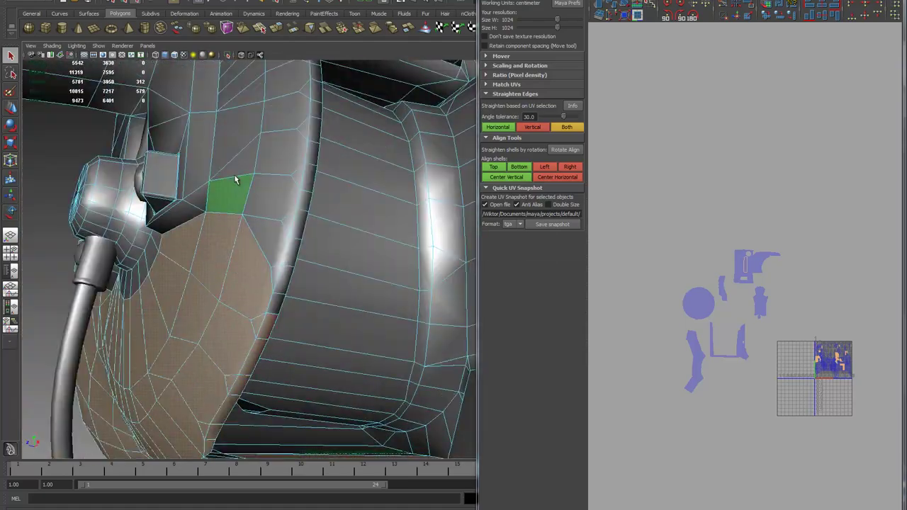
left_click_drag(296, 179, 276, 184, "alt")
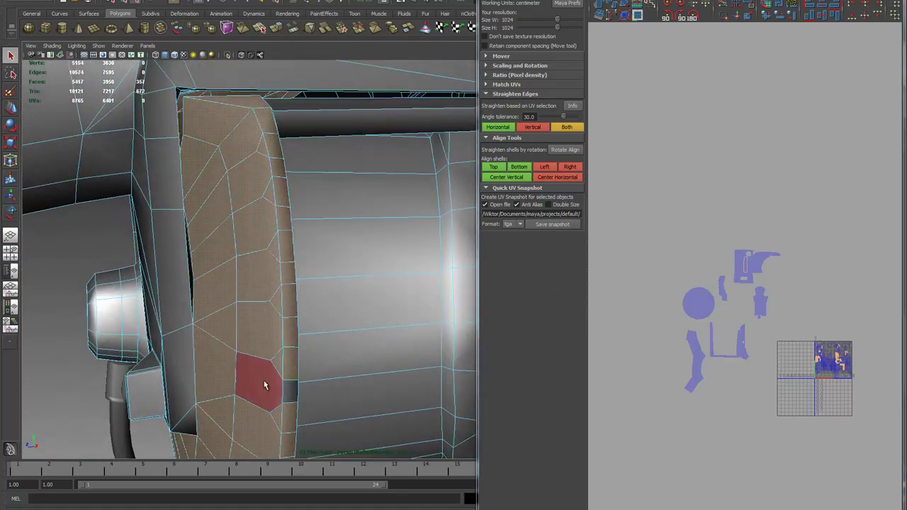
mouse_move(263, 384)
left_mouse_down("alt")
mouse_move(296, 313)
mouse_move(223, 259)
mouse_move(265, 280)
mouse_move(312, 331)
mouse_move(212, 279)
mouse_move(344, 263)
mouse_move(335, 360)
mouse_move(370, 255)
mouse_move(340, 283)
mouse_move(395, 300)
mouse_move(188, 335)
mouse_move(283, 305)
mouse_move(319, 269)
mouse_move(372, 172)
mouse_move(396, 213)
left_mouse_up("alt")
- Move the round side housing's UV shell out of the texture tile to free space and rotate it
key("4")
left_click(832, 359)
key("w")
middle_click_drag(810, 420, 757, 393, "alt")
key("f")
left_click(697, 20)
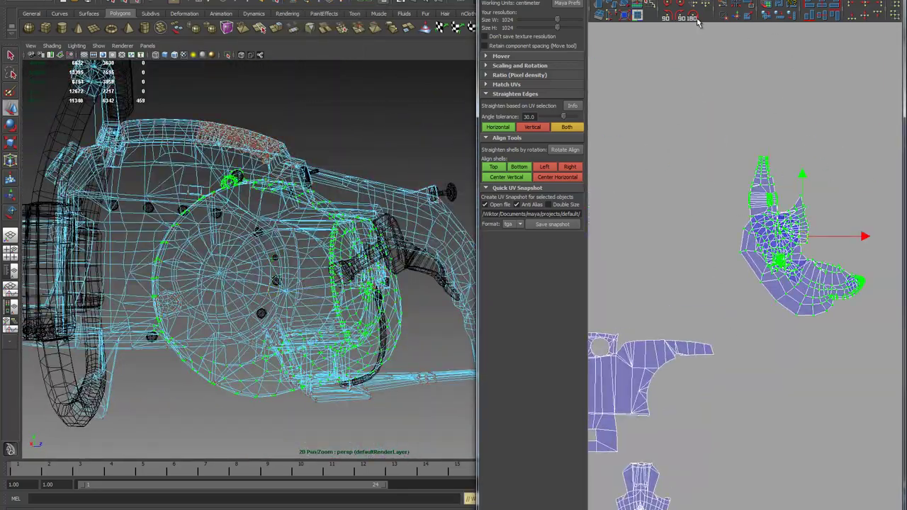
- Rework the seams of the round housing's UV shell along the body's lower edges to release its overlapping area
key("5")
mouse_move(181, 101)
left_mouse_down("alt")
mouse_move(283, 177)
mouse_move(378, 200)
left_mouse_up("alt")
left_click(378, 200)
right_click_drag(378, 201, 354, 262, "alt")
left_click_drag(354, 262, 357, 220, "alt")
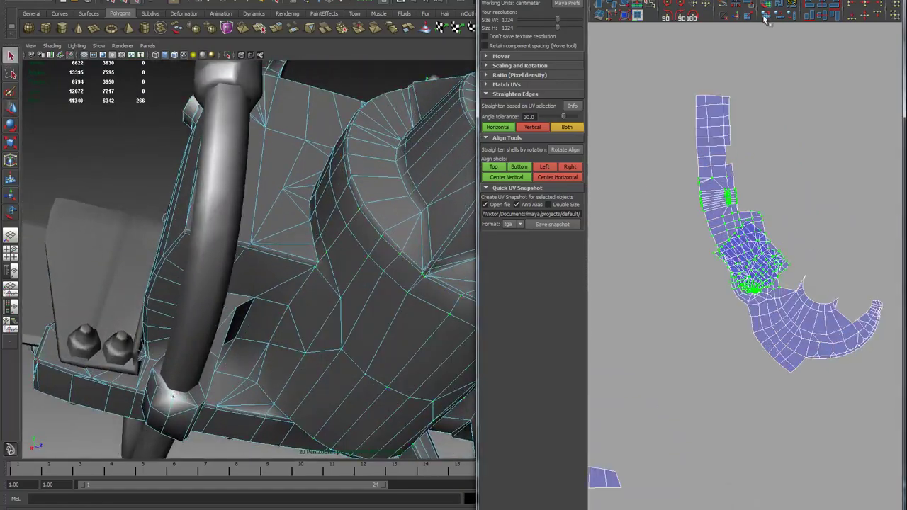
left_click_drag(234, 213, 430, 285, "alt")
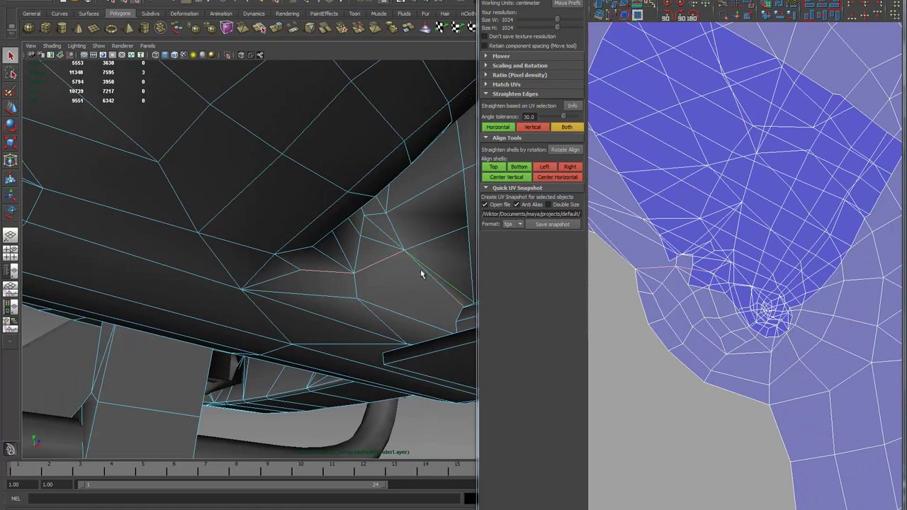
key("f")
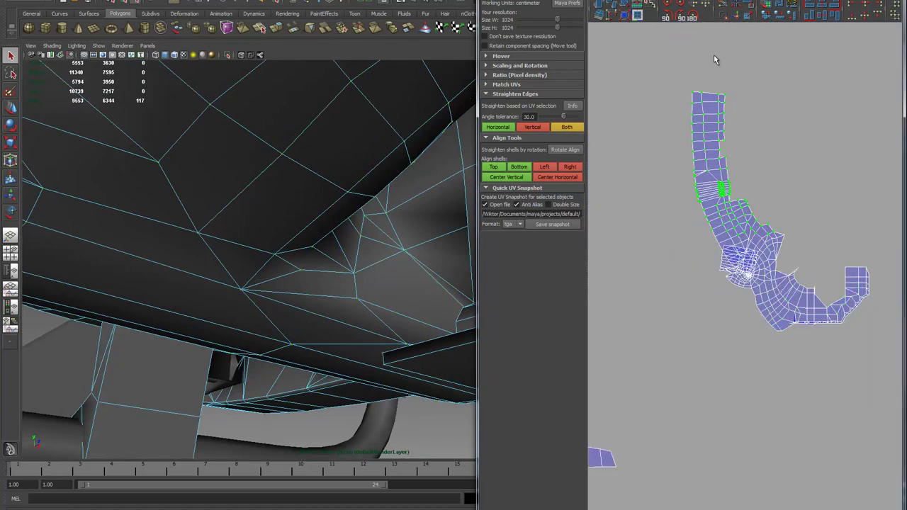
- Unfold the round housing shell's UVs around the new cut so the overlapping flap and the long strip lie flat
key("shift+comma")
scroll(757, 149, "down", 2)
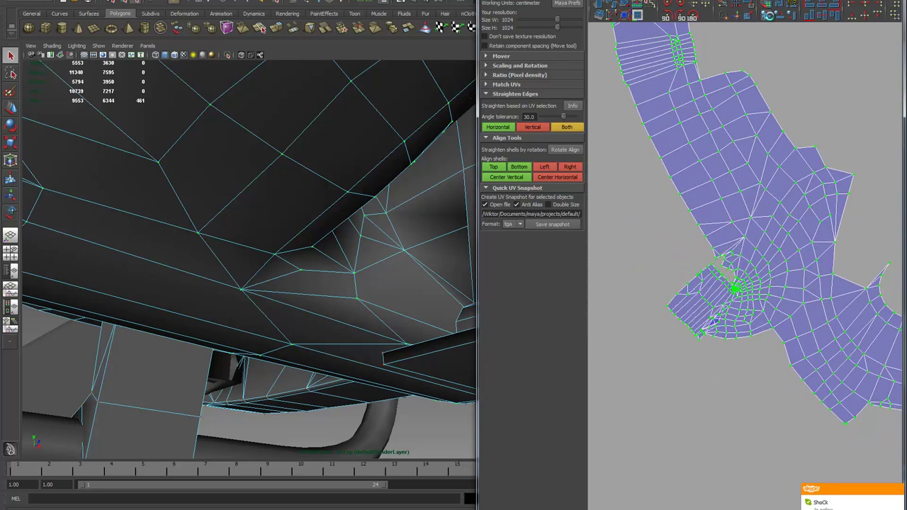
scroll(775, 328, "up", 3)
scroll(690, 311, "down", 3)
scroll(694, 304, "up", 3)
scroll(708, 283, "down", 2)
left_click(767, 14)
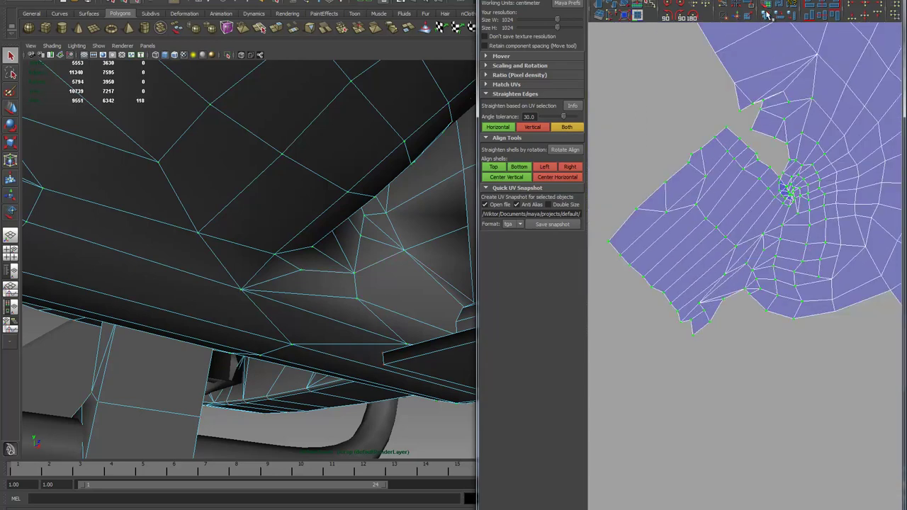
scroll(845, 365, "down", 2)
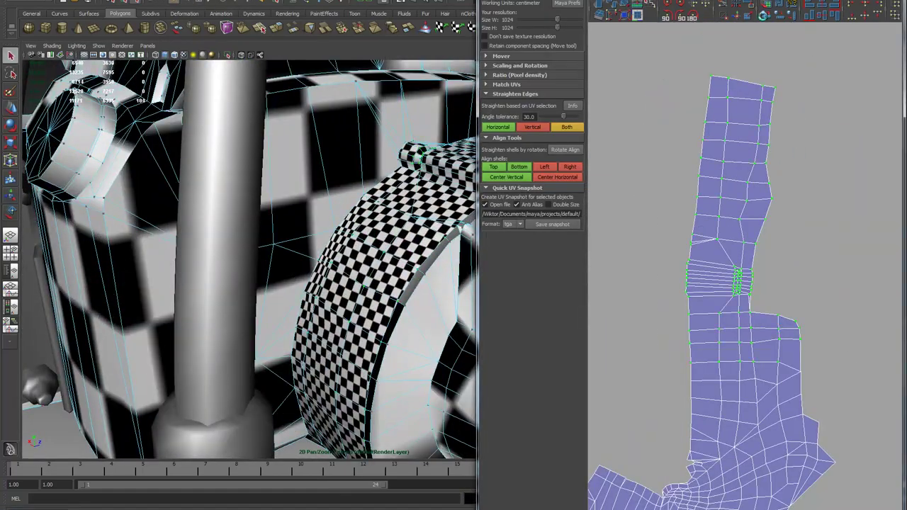
left_click_drag(600, 219, 775, 448)
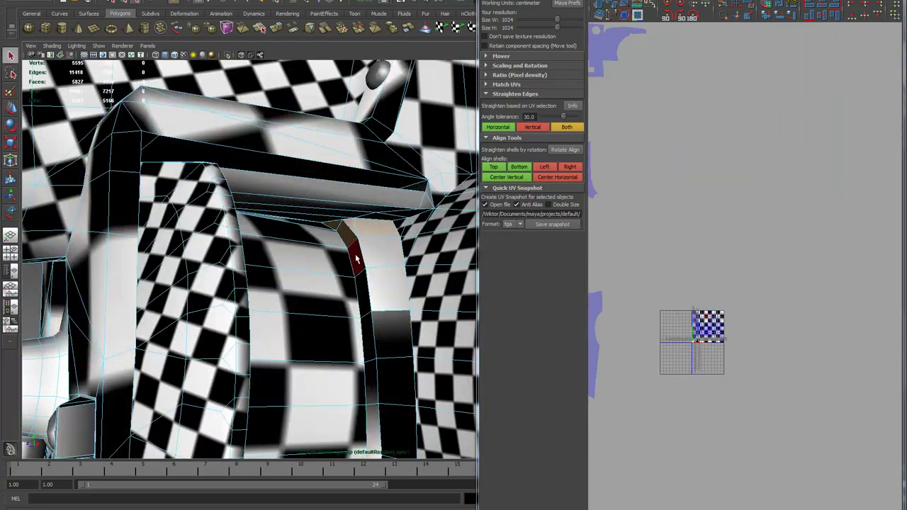
- Select the mounting bracket's faces around its bolt recess and work on the adjoining UV seams
scroll(356, 259, "up", 10)
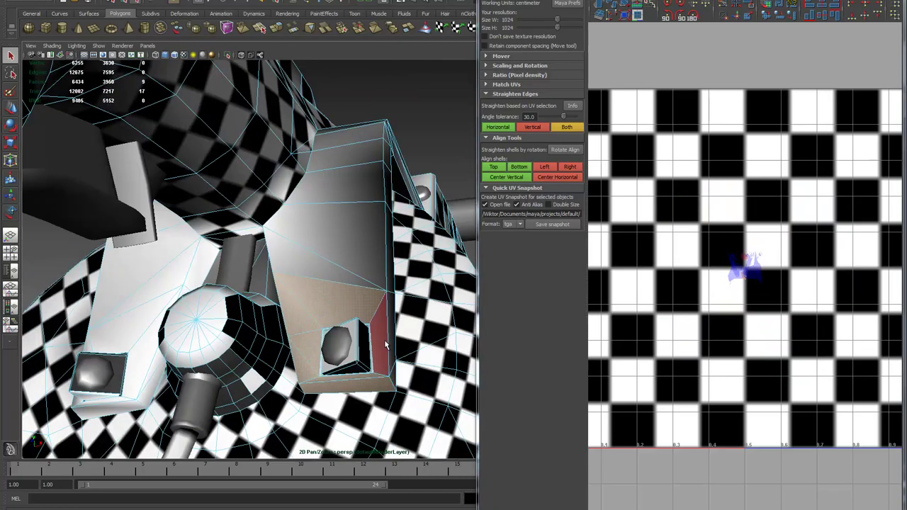
left_click_drag(386, 345, 202, 251, "alt")
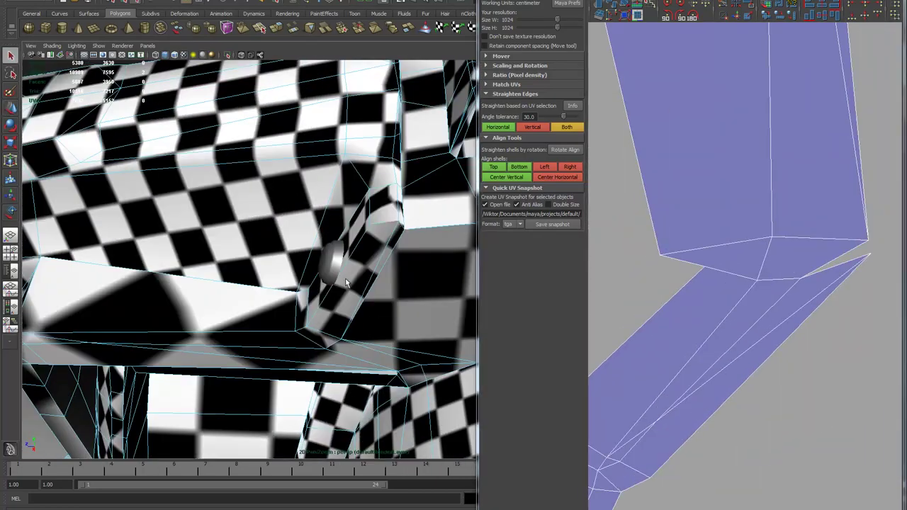
scroll(729, 142, "down", 5)
key("f")
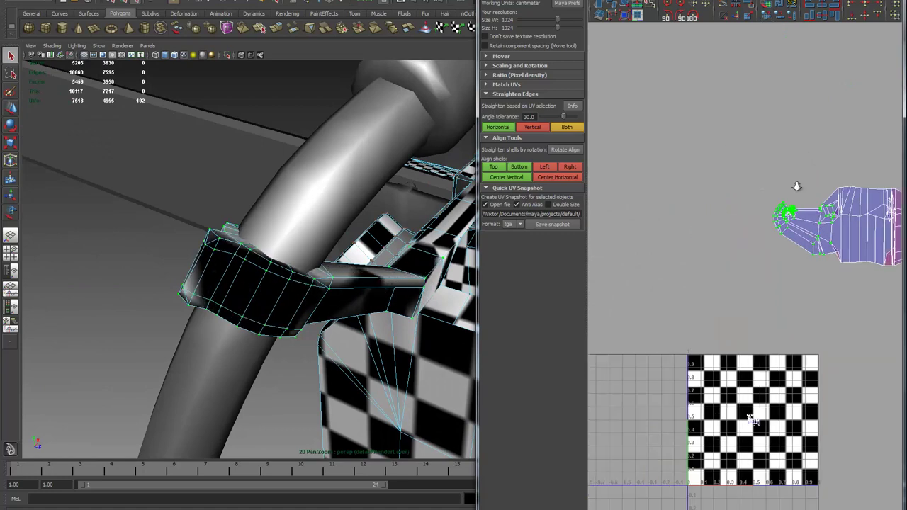
- Join the handle clamp's UVs to its arm's shell and unfold the overlapping UVs around the clamp's end
scroll(733, 153, "up", 5)
scroll(733, 153, "down", 4)
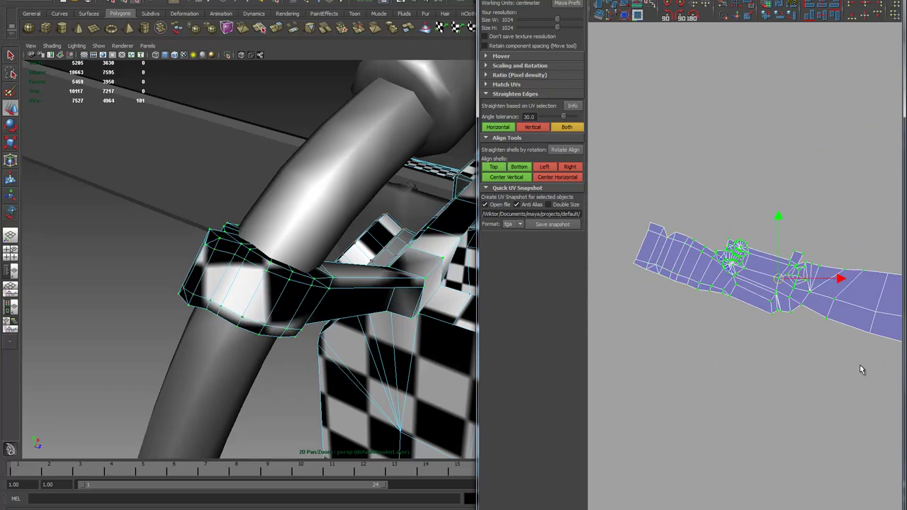
scroll(758, 304, "up", 2)
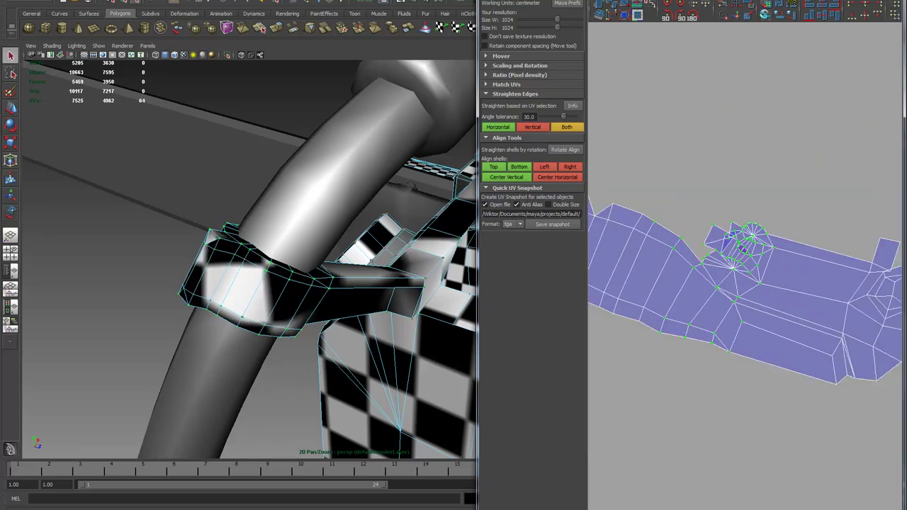
scroll(721, 228, "up", 4)
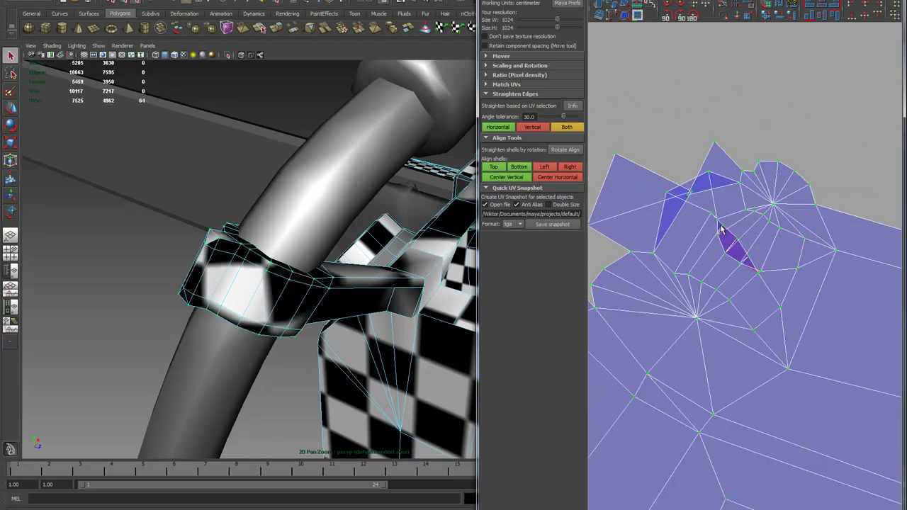
scroll(721, 228, "down", 3)
left_click(723, 232)
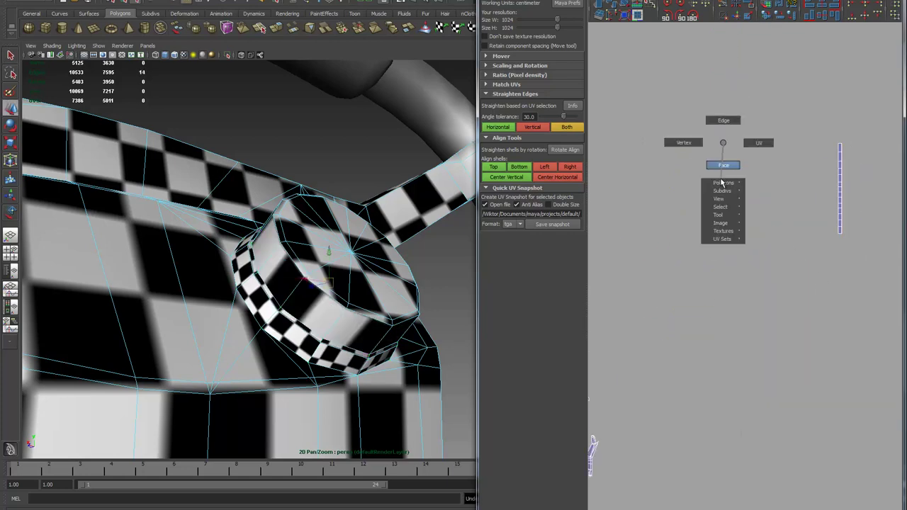
- Sew the round cap's narrow lower strip to the wider side strip attached to its circular top shell
scroll(840, 304, "up", 5)
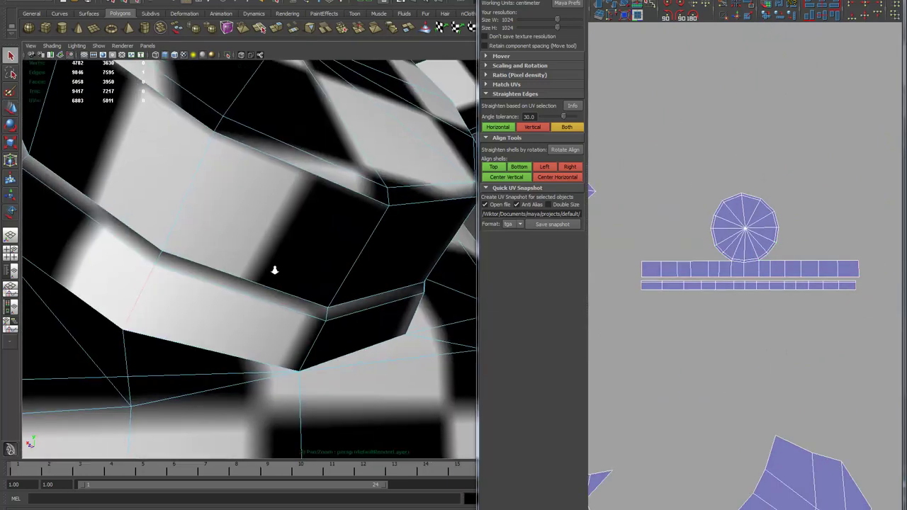
scroll(670, 310, "up", 4)
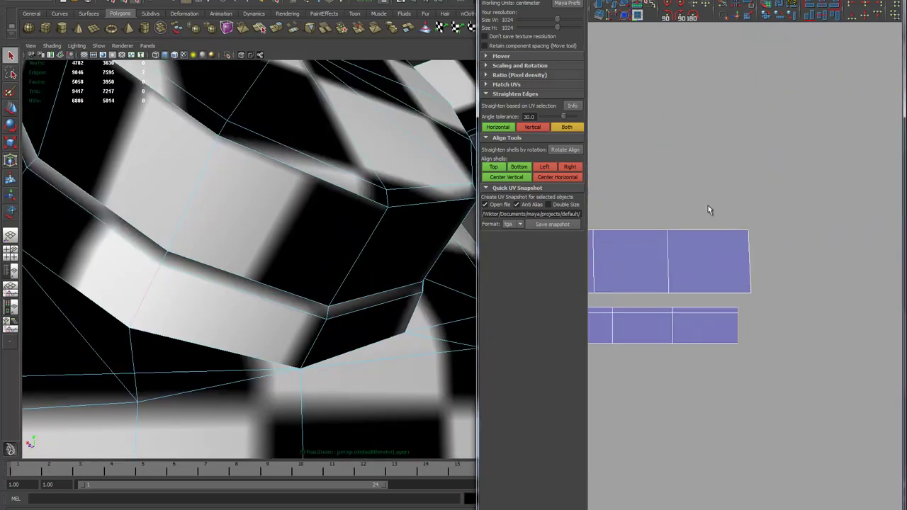
scroll(694, 311, "down", 2)
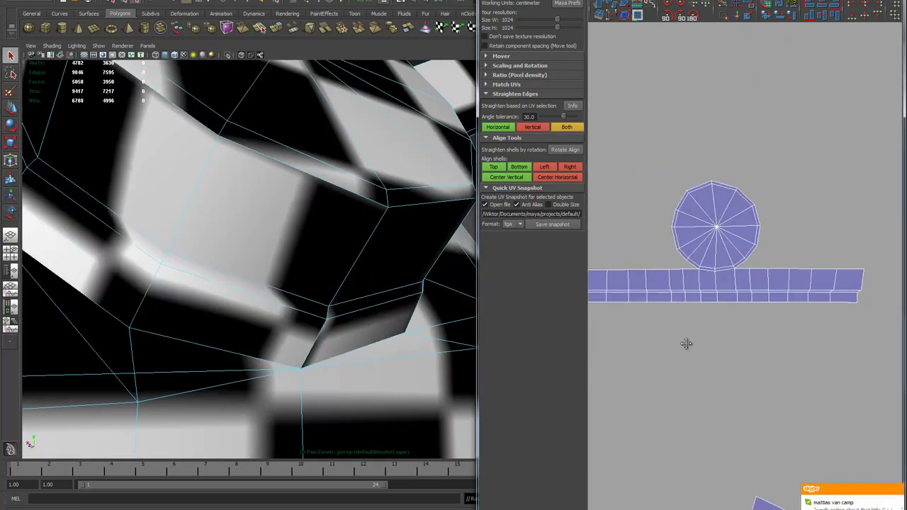
scroll(629, 345, "down", 5)
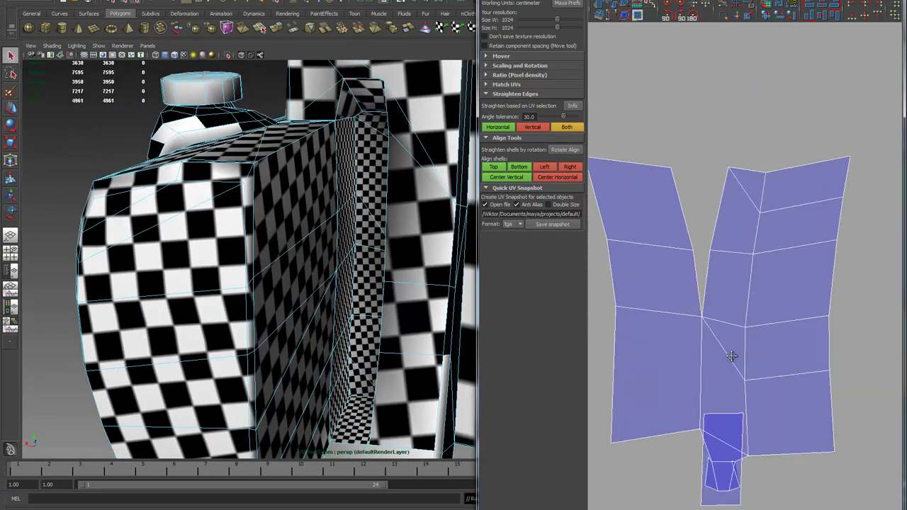
- Map the rear cover's stepped base faces so their checker pattern matches the surrounding surfaces
right_click_drag(673, 215, 732, 204)
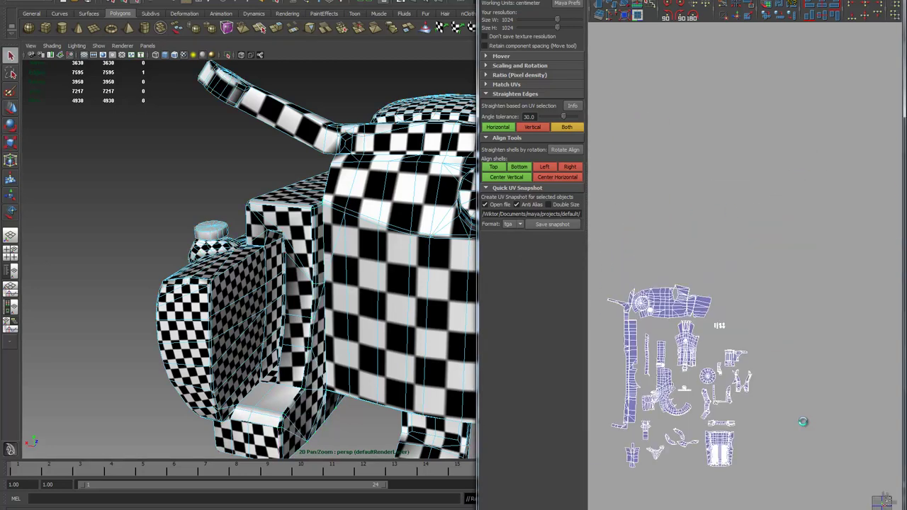
scroll(698, 307, "up", 5)
left_click(690, 233)
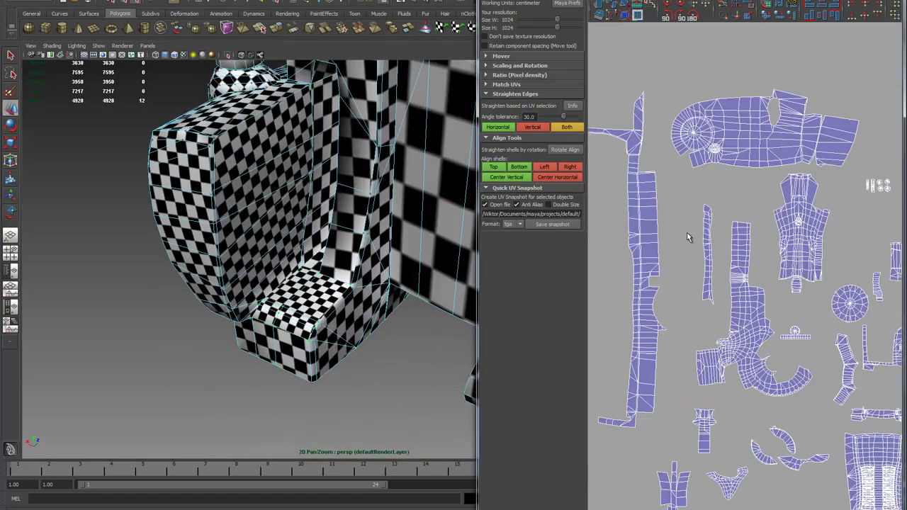
- Switch the UV layout to face selection and box-select a group of faces
scroll(687, 238, "up", 5)
right_click_drag(694, 95, 698, 141)
left_click_drag(684, 150, 801, 250)
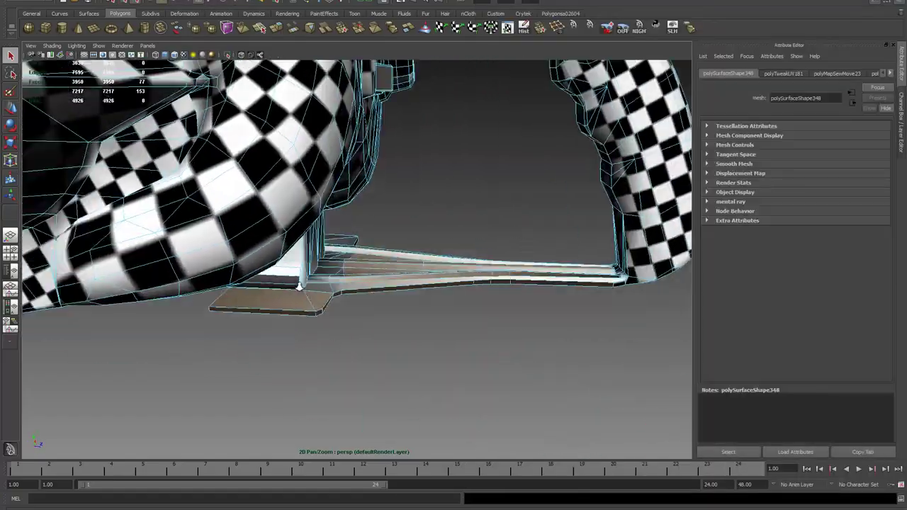
- Project UVs onto the bar and base plate beneath the rear grip, and unfold them along cut border edges
left_click_drag(299, 286, 333, 177, "alt")
left_click(319, 28)
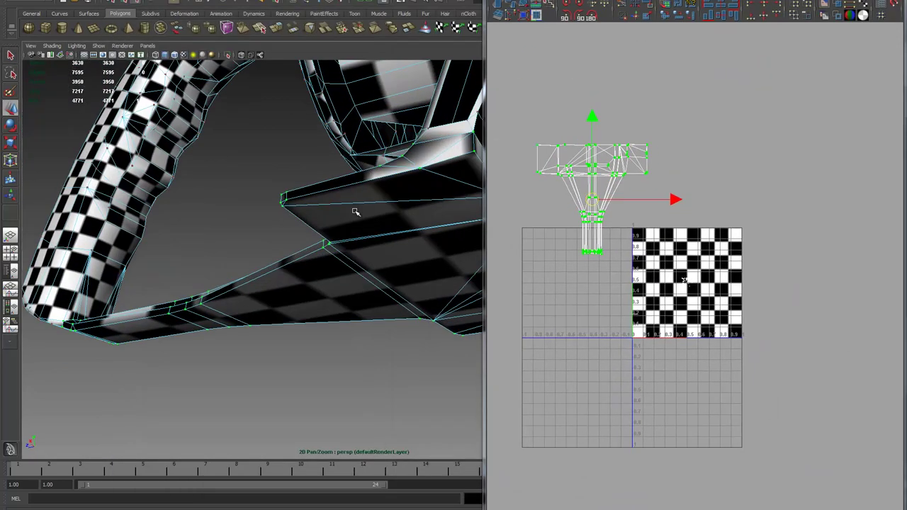
left_click_drag(356, 212, 410, 234, "alt")
left_click_drag(298, 340, 185, 333, "alt")
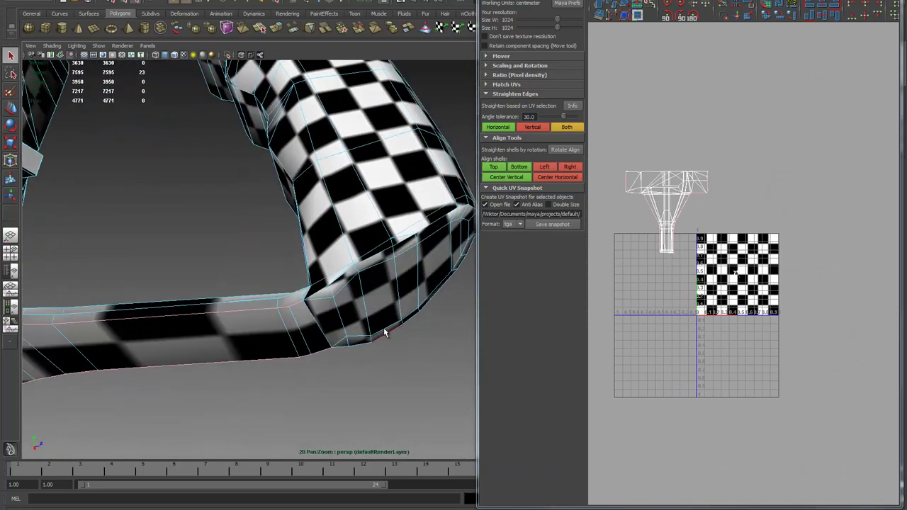
left_click(765, 16)
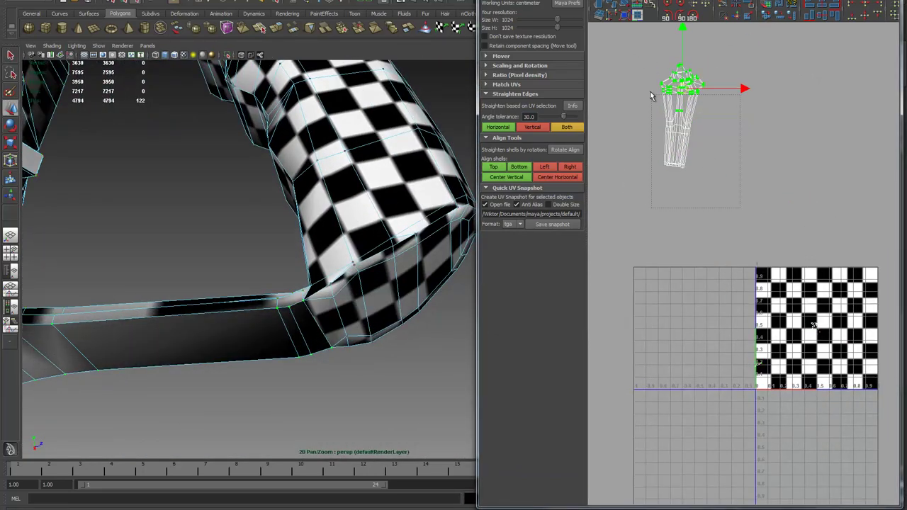
- Cut the corner edges where the lower bar meets the rear grip and unfold the base plate's UVs
scroll(650, 97, "up", 3)
scroll(263, 263, "up", 6)
left_click(262, 263)
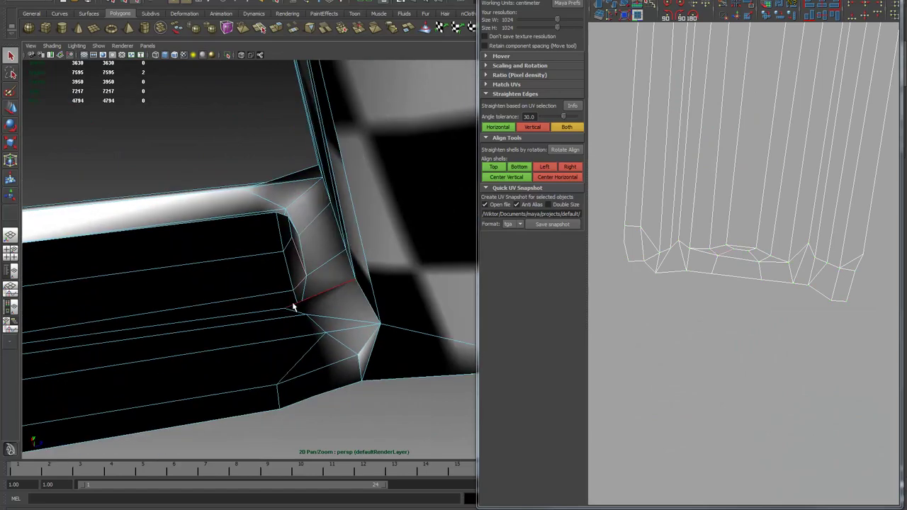
left_click_drag(293, 307, 284, 340, "alt")
scroll(709, 247, "up", 2)
left_click(838, 330)
scroll(725, 283, "up", 5)
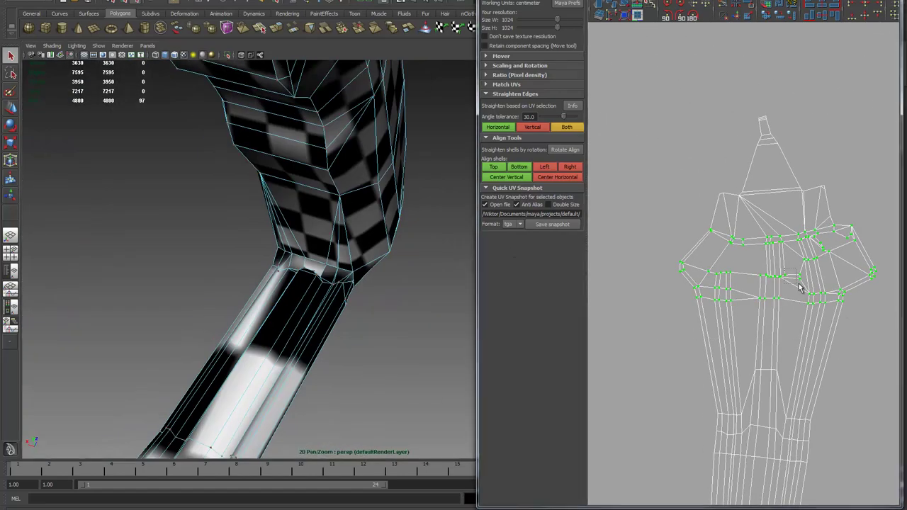
- Lay out the round cap's side faces as a straight horizontal strip and scale its UVs
left_click(706, 295)
key("f")
key("ctrl+F11")
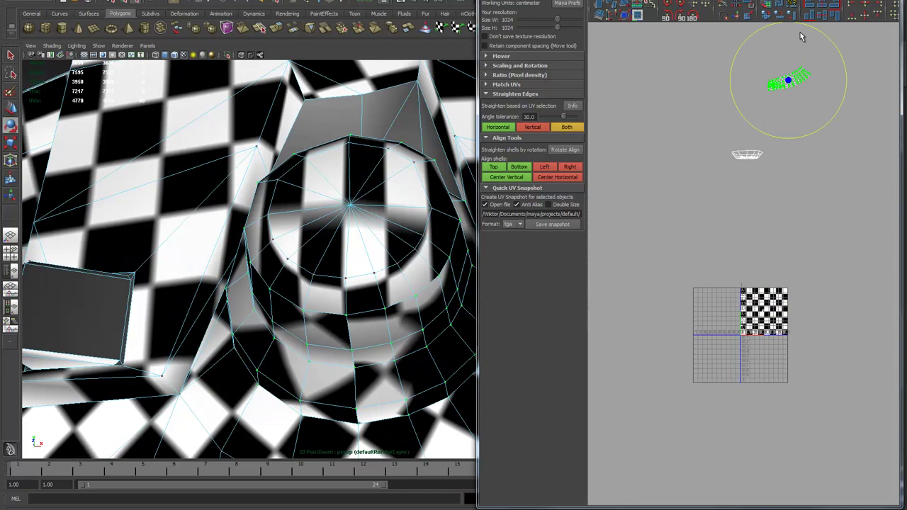
left_click_drag(800, 37, 803, 176)
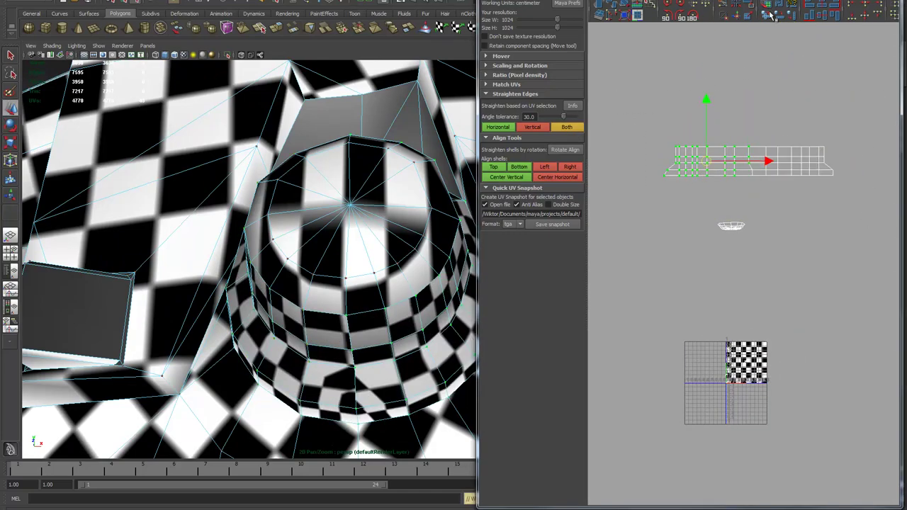
key("r")
left_click_drag(734, 106, 655, 282)
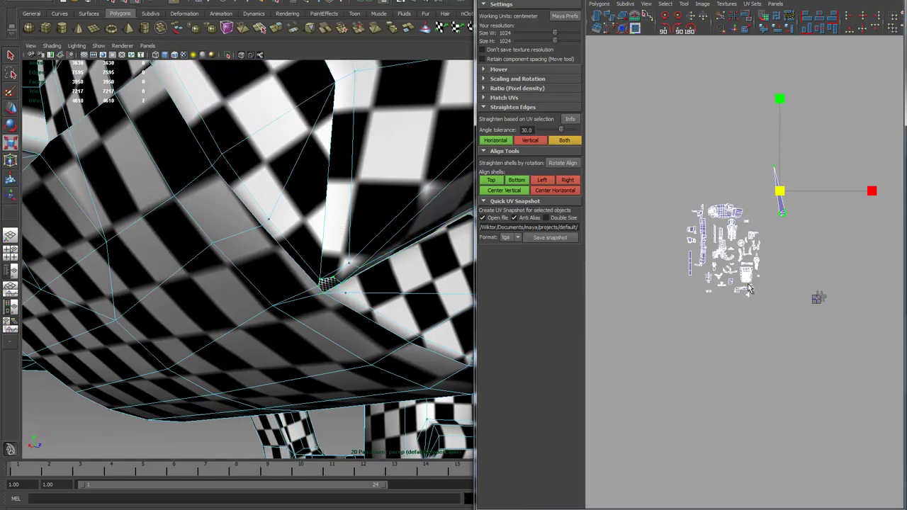
- Split the bent three-section strip into separate shells and place them side by side
right_click_drag(787, 287, 790, 268)
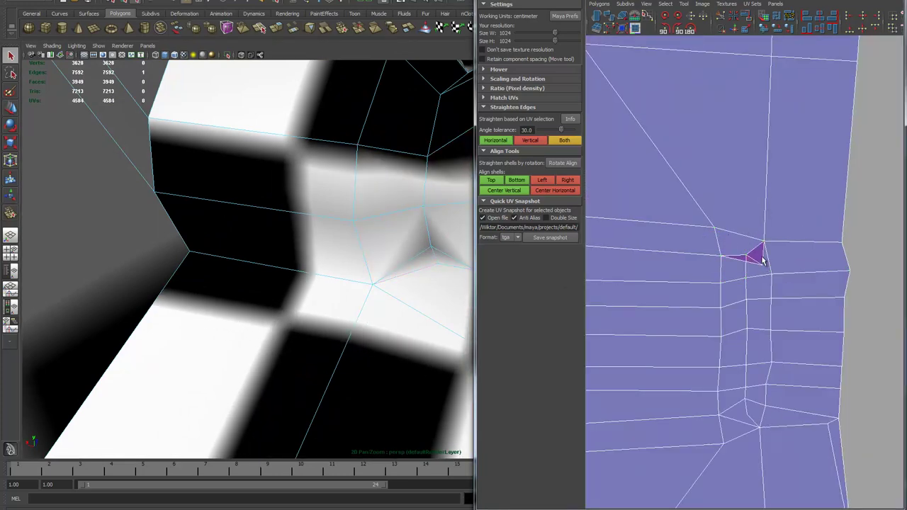
scroll(762, 261, "up", 2)
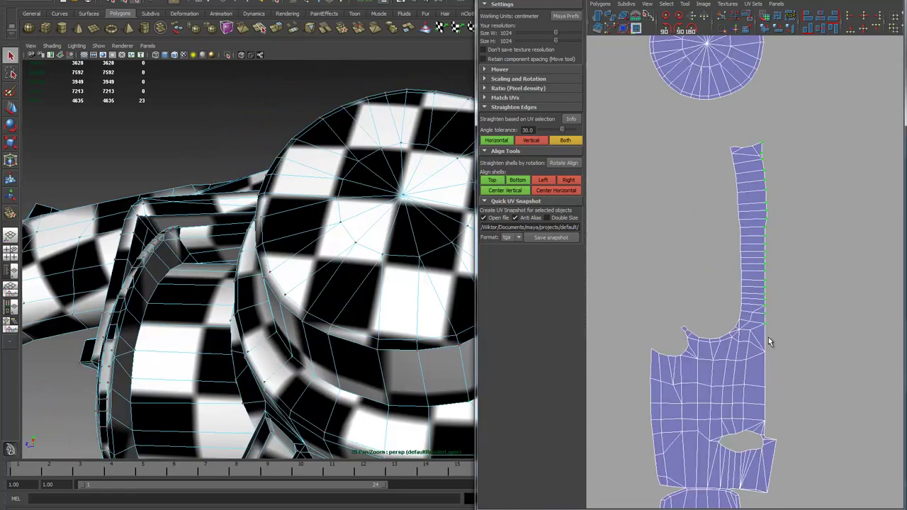
scroll(786, 248, "down", 2)
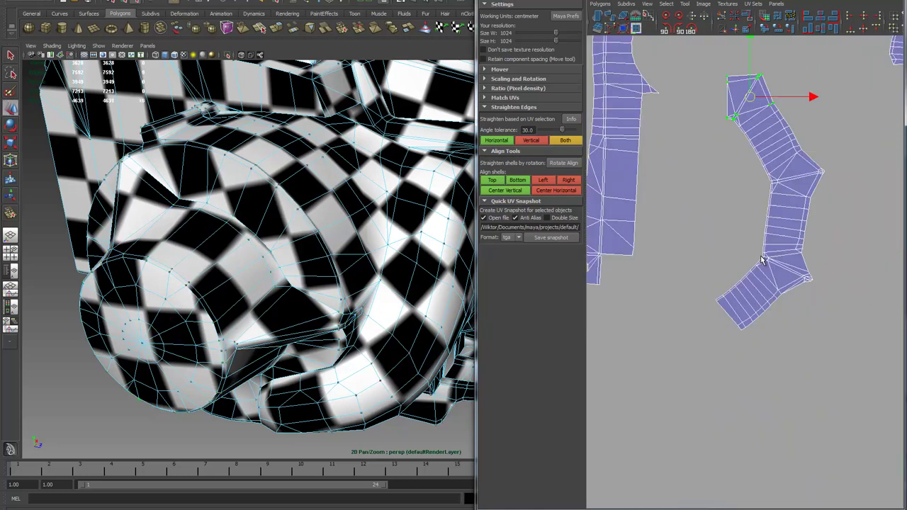
right_click(635, 180)
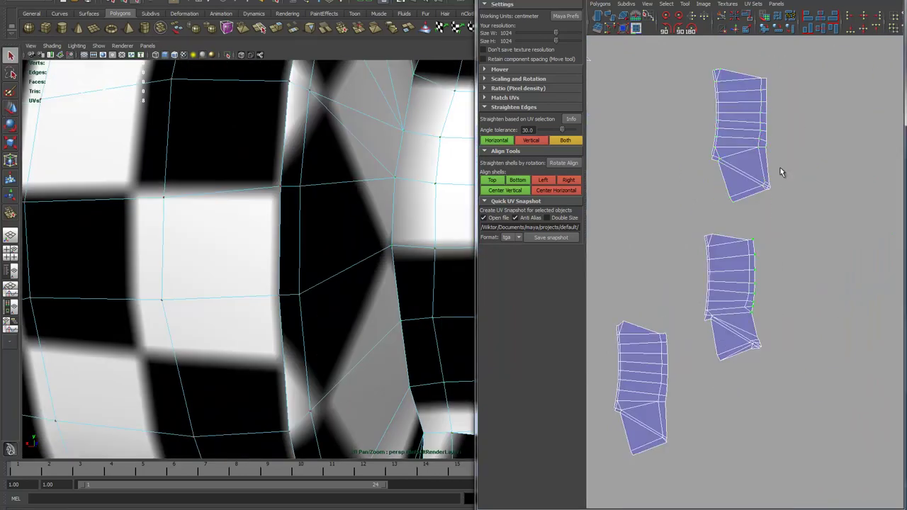
scroll(668, 252, "down", 6)
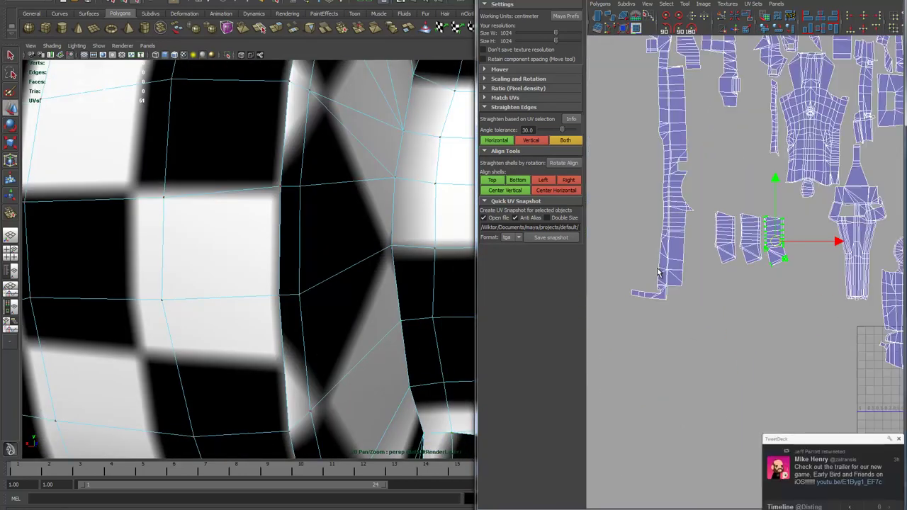
- Rotate the large grip shell upright and set the texture resolution to 2048 by 2048
left_click(627, 170)
key("f")
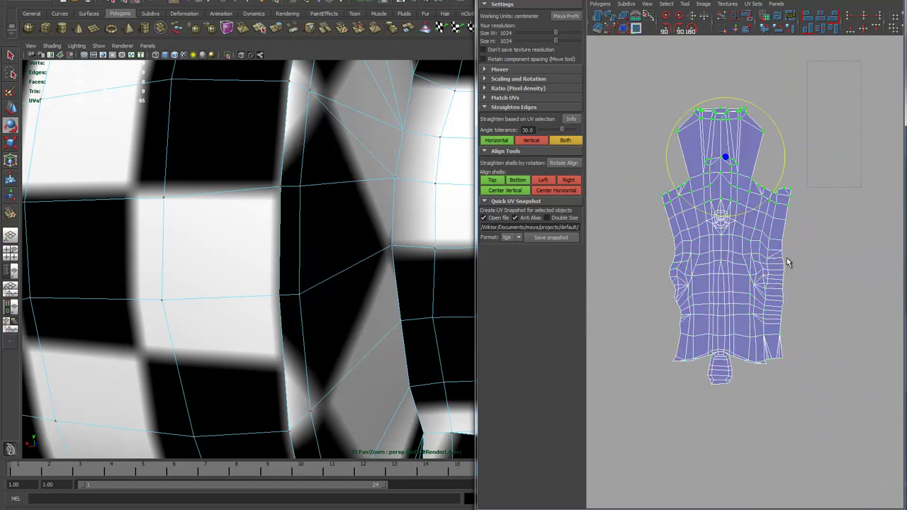
scroll(757, 217, "up", 4)
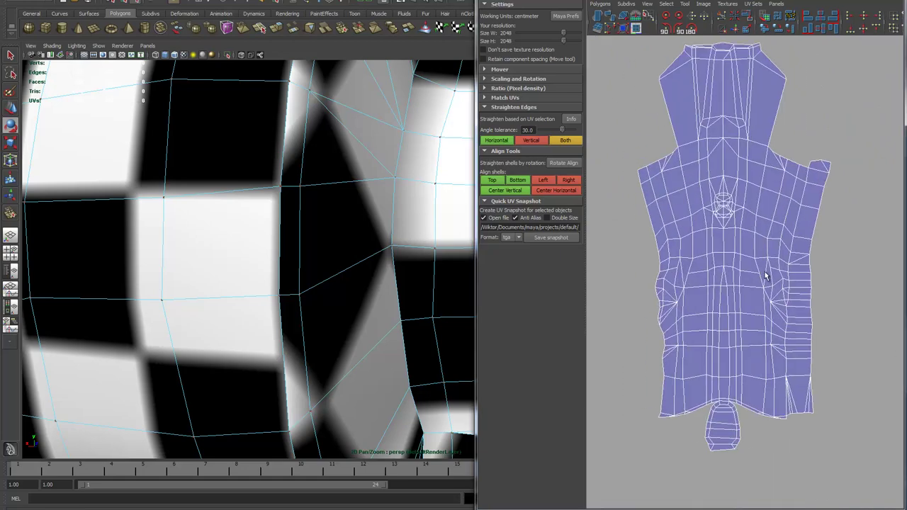
scroll(777, 107, "down", 3)
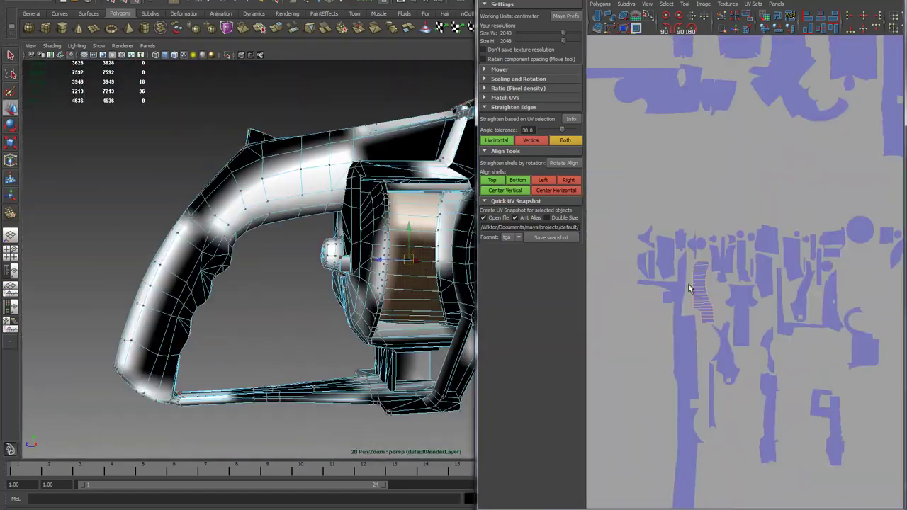
- Reposition the curved slatted strip's shell among the other shells and project UVs onto the tubular front handle
left_click_drag(680, 199, 723, 215)
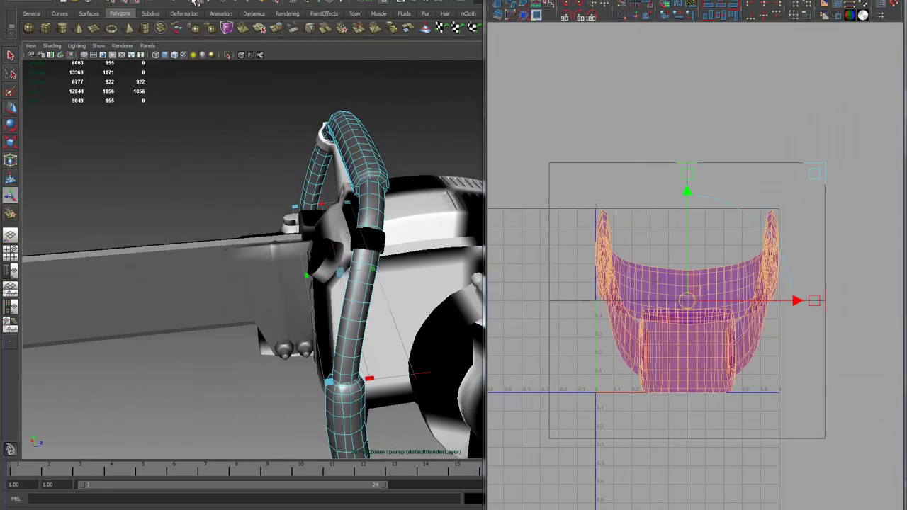
left_click_drag(364, 375, 340, 364, "alt")
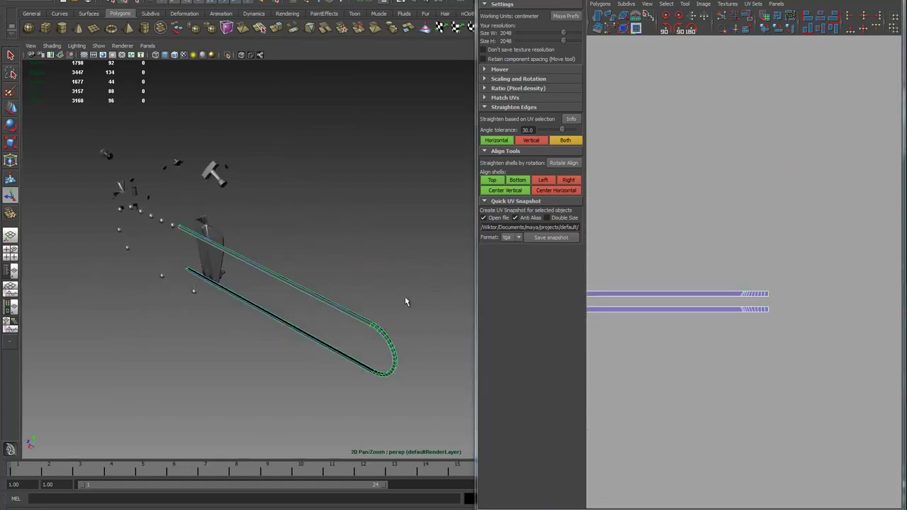
- Map the long U-shaped bar rim as narrow strips and straighten its curved section's UVs horizontally and vertically
left_click_drag(773, 284, 741, 360)
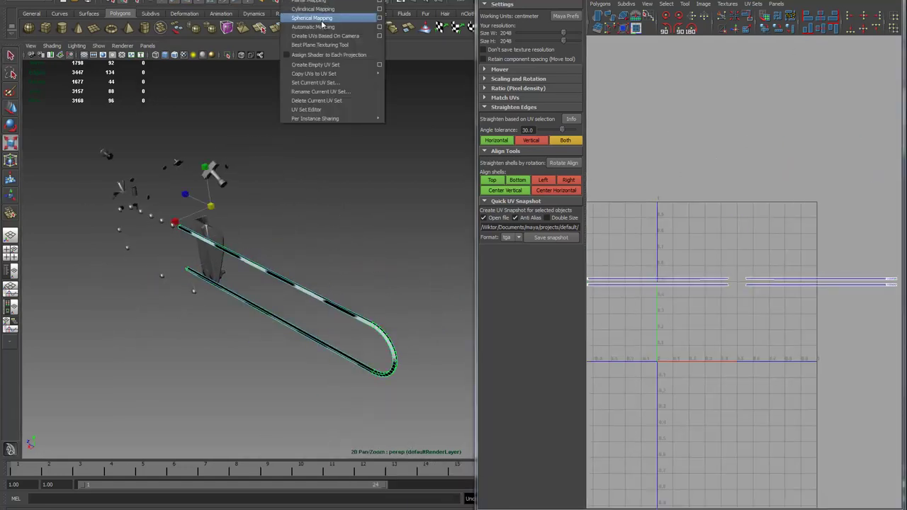
left_click(315, 18)
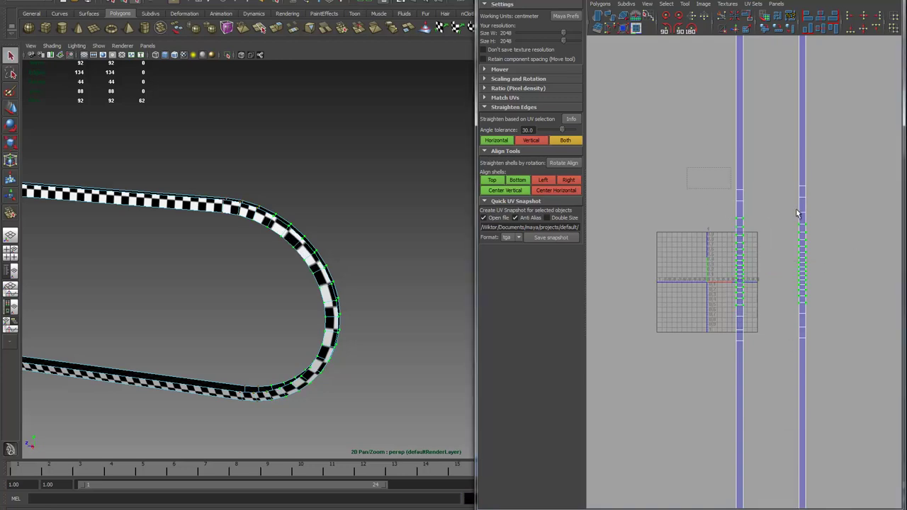
left_click(565, 140)
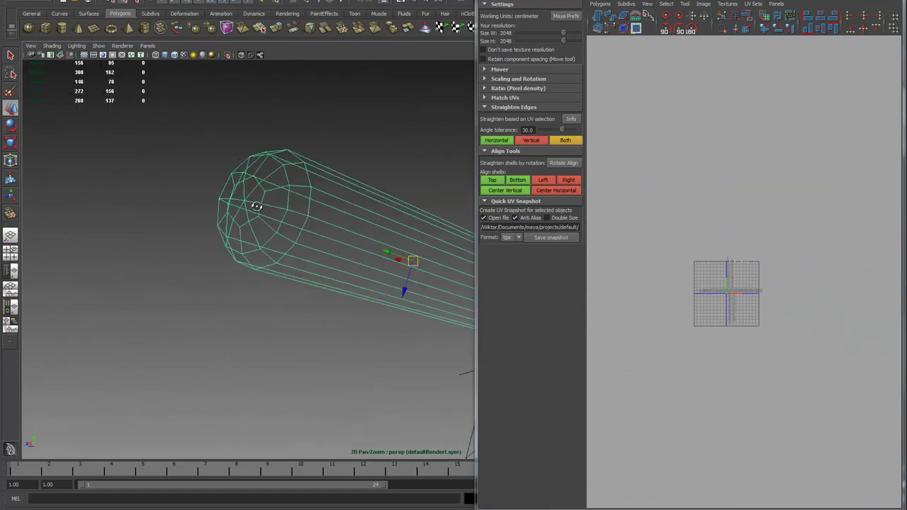
- Unfold the tapered peg's body and rounded end cap, and scale the shell for an even checker pattern
key("5")
mouse_move(257, 206)
left_mouse_down("alt")
mouse_move(220, 228)
mouse_move(344, 202)
left_mouse_up("alt")
key("f")
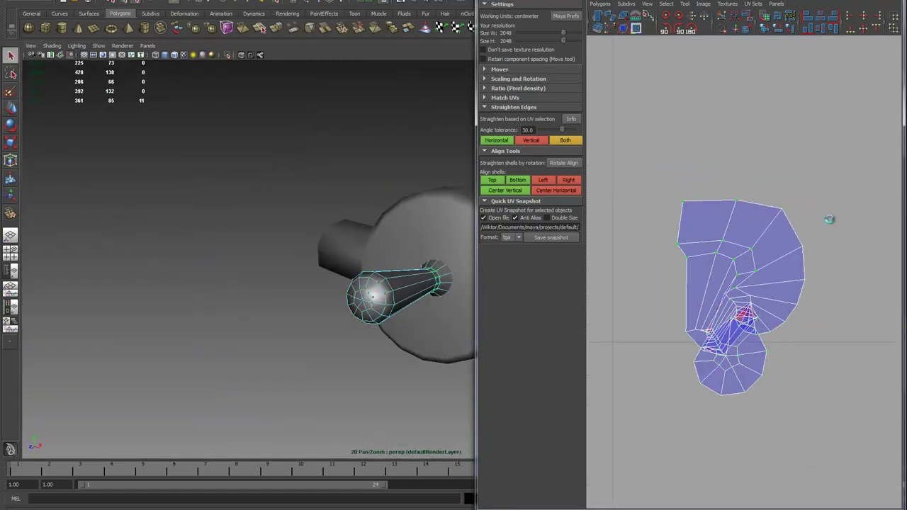
key("f")
left_click_drag(305, 269, 277, 337, "alt")
key("f")
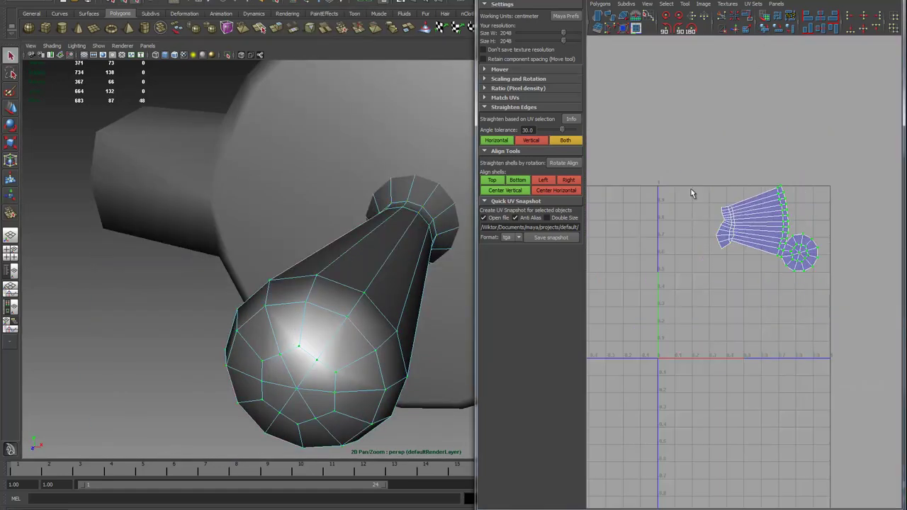
left_click(436, 451)
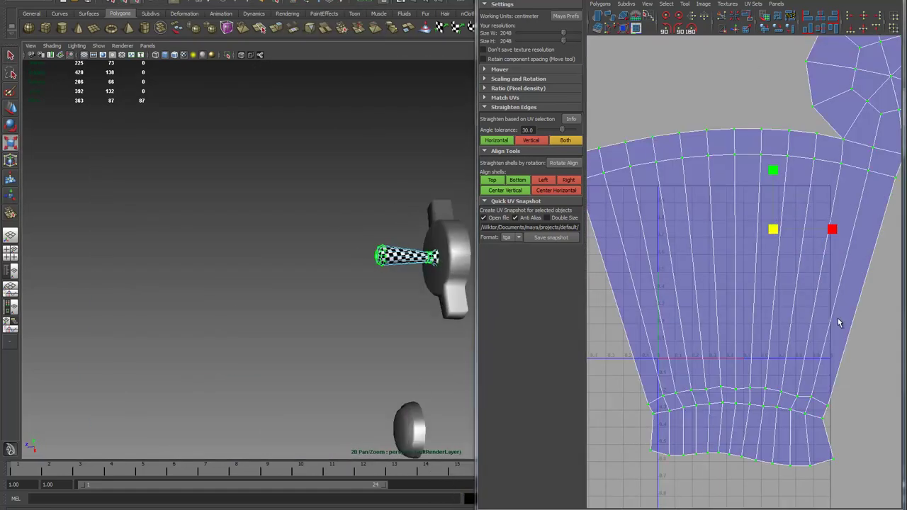
left_click_drag(324, 182, 672, 245, "alt")
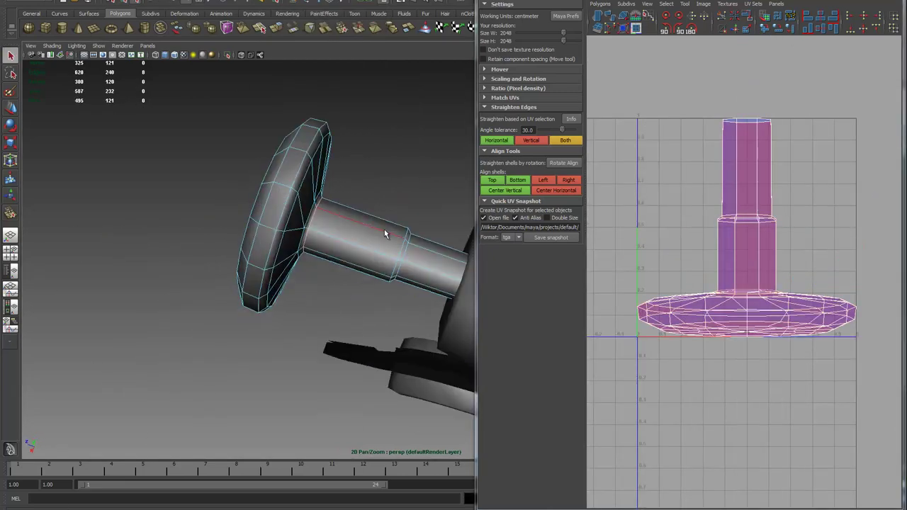
- Straighten the round knob's shaft UVs into a rectangular strip and separate its disc head into circular shells
left_click(571, 140)
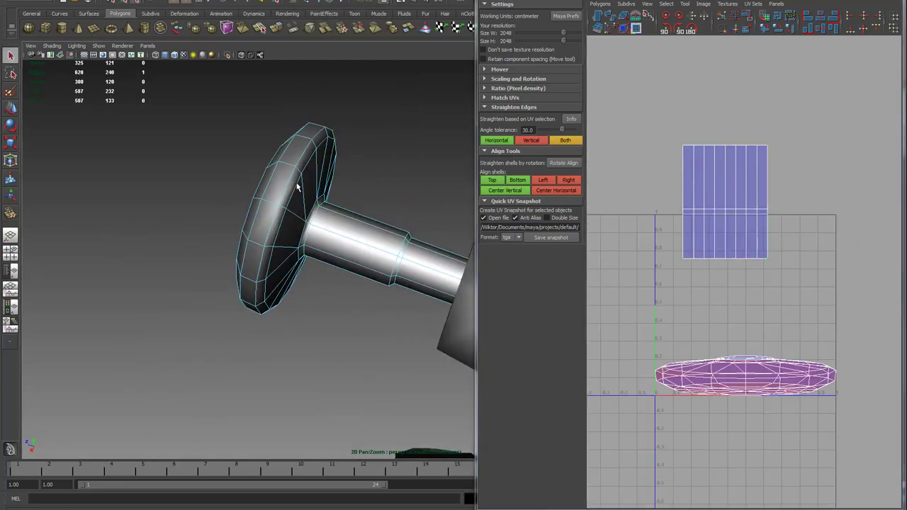
left_click_drag(297, 187, 356, 192, "alt")
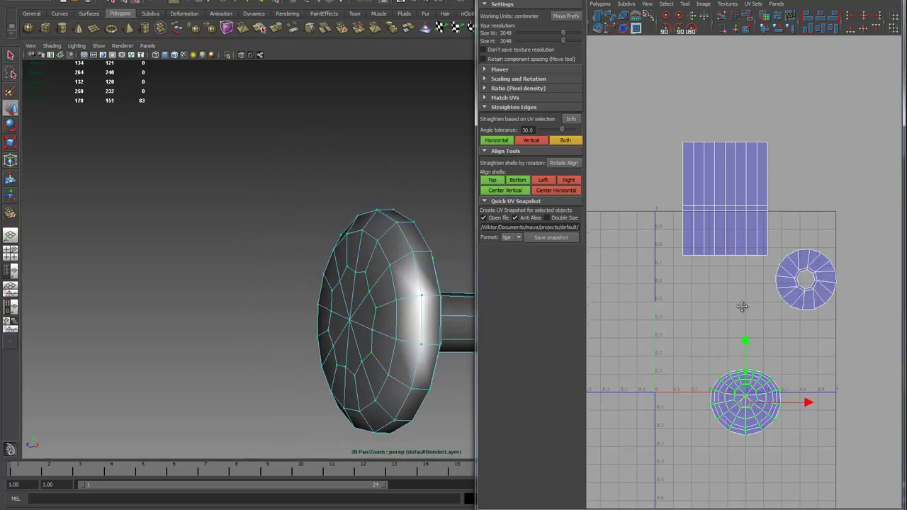
right_click_drag(708, 194, 793, 446)
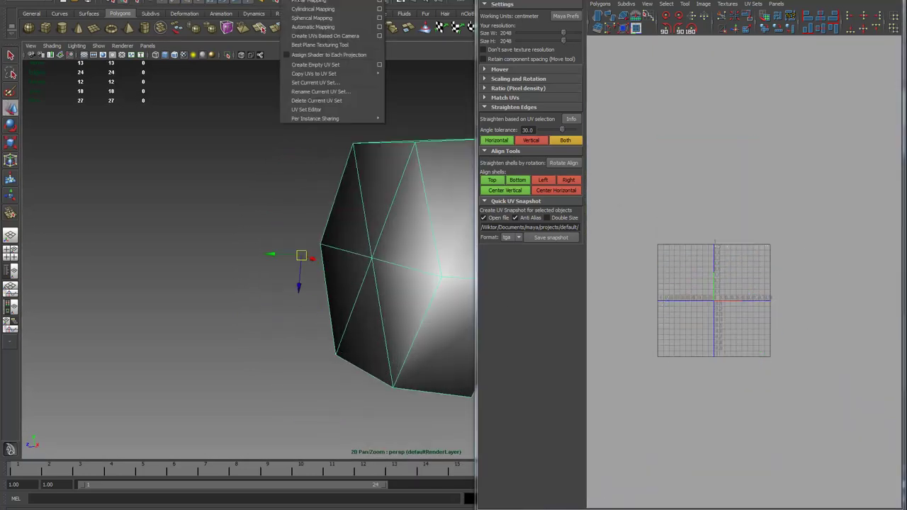
- Project UVs onto the small faceted cap
left_click(311, 21)
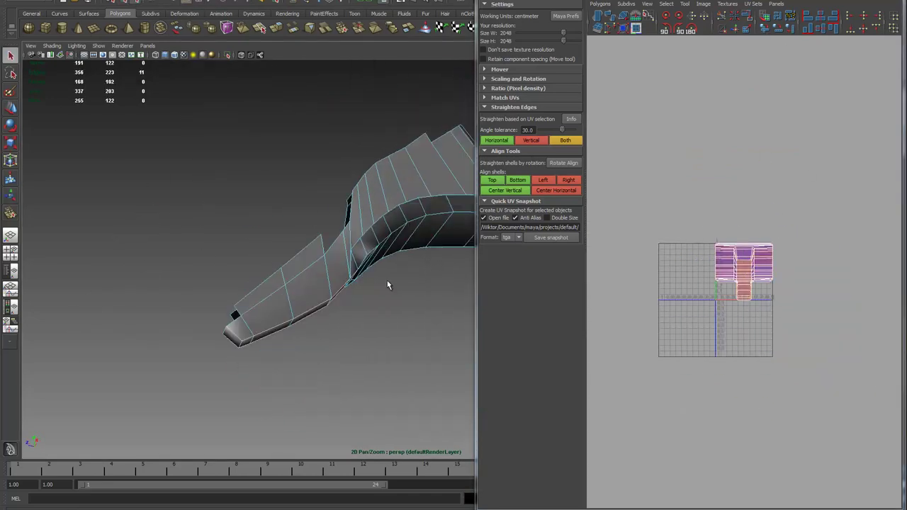
- Cut the curved lever's seams, unfold it into one shell and rejoin edges around its narrow neck
left_click_drag(369, 271, 397, 250, "alt")
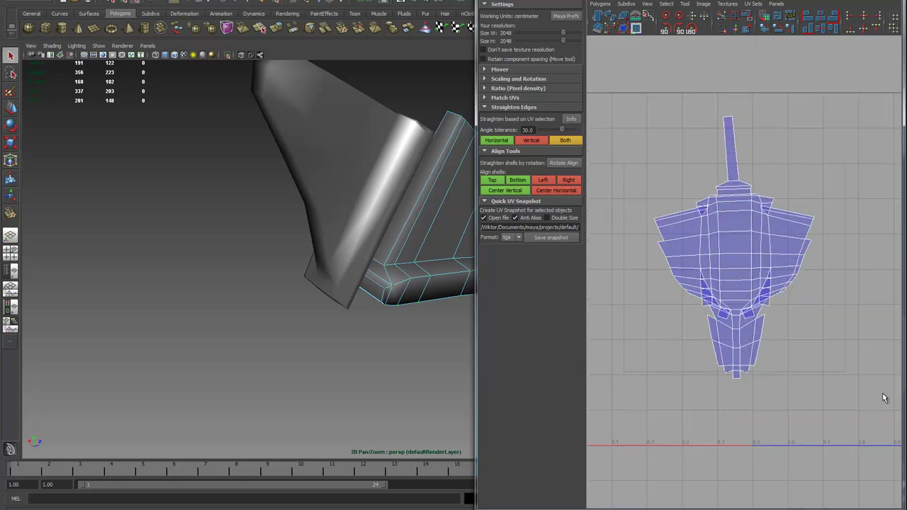
scroll(784, 305, "up", 3)
scroll(774, 312, "down", 3)
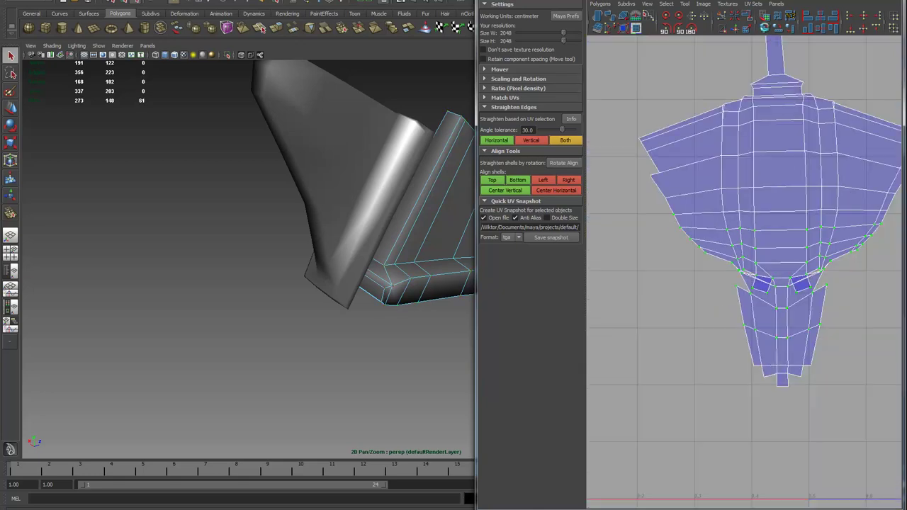
scroll(710, 231, "up", 5)
scroll(787, 236, "down", 3)
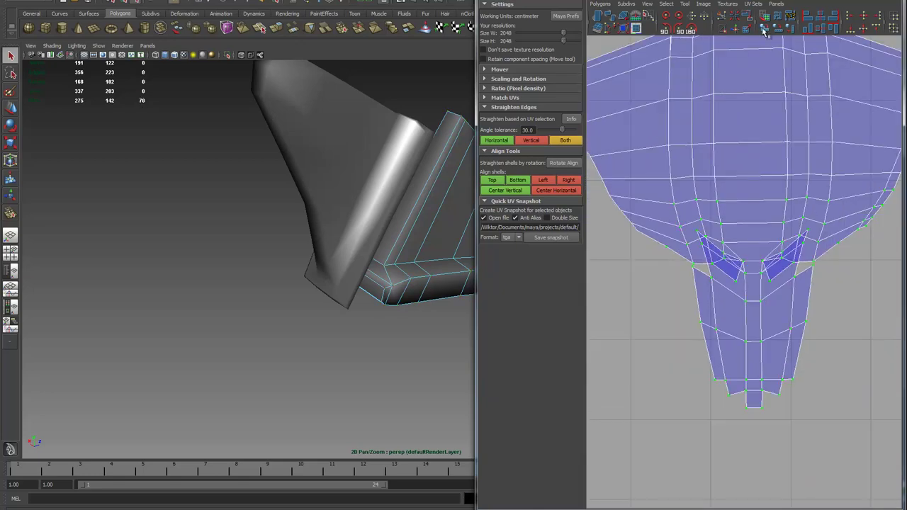
- Sew the small inner flaps at the lever's neck into the surrounding shell and unfold the overlapping UVs
scroll(690, 298, "up", 2)
right_click_drag(716, 198, 784, 442)
scroll(763, 360, "up", 2)
scroll(765, 66, "down", 2)
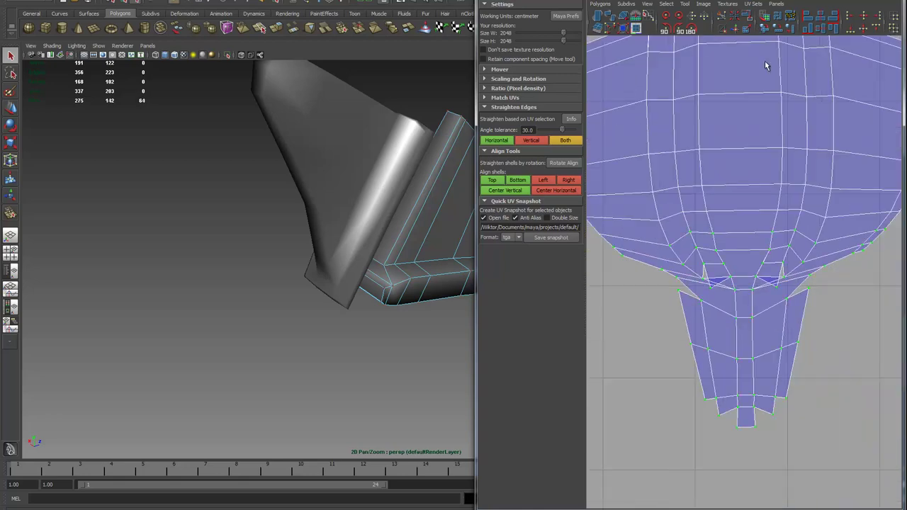
scroll(728, 314, "down", 1)
scroll(729, 314, "up", 2)
right_click_drag(709, 74, 757, 312)
scroll(757, 312, "down", 2)
scroll(732, 340, "up", 4)
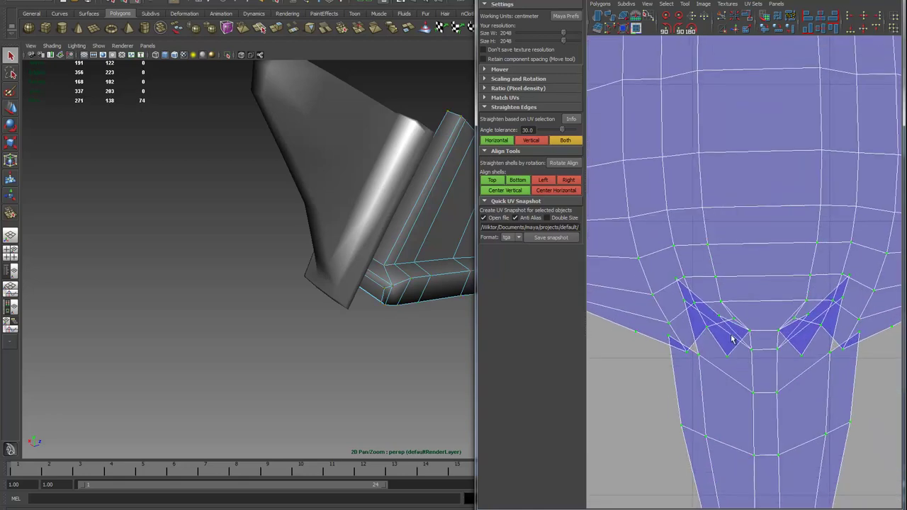
- Cut the UV edges around the overlapping inner flaps at the curved lever's neck
mouse_move(425, 269)
left_mouse_down("alt")
mouse_move(347, 299)
mouse_move(440, 269)
left_mouse_up("alt")
scroll(673, 251, "down", 3)
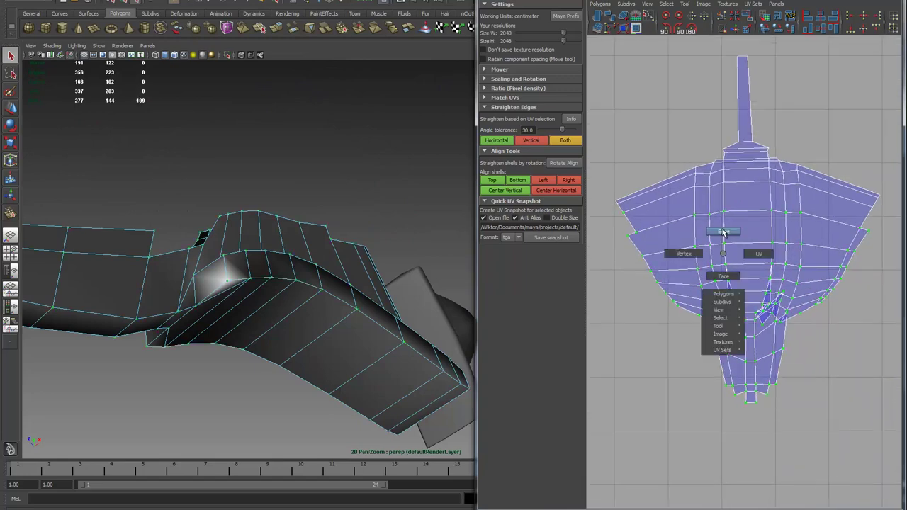
scroll(743, 309, "up", 3)
scroll(192, 182, "up", 3)
left_click(740, 24)
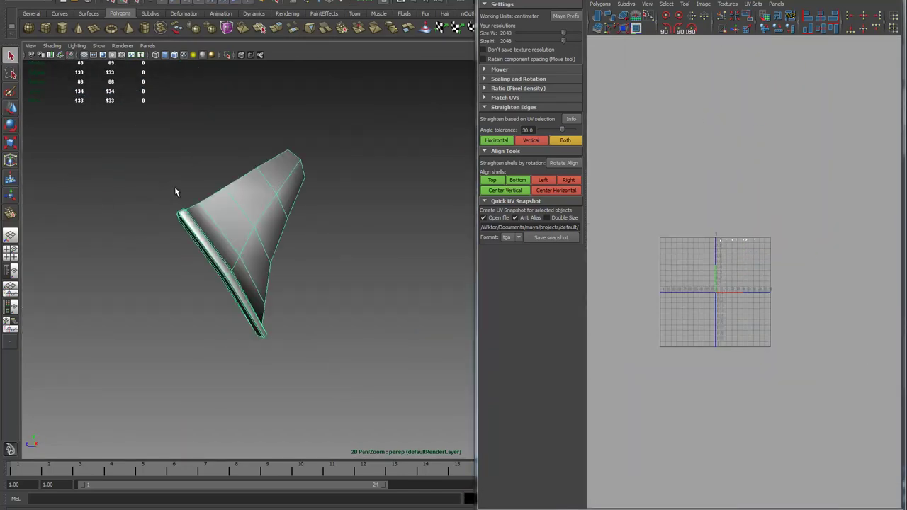
- Unfold the flared bracket's UVs and cut its seams to split them into separate panel shells
left_click_drag(178, 192, 355, 234, "alt")
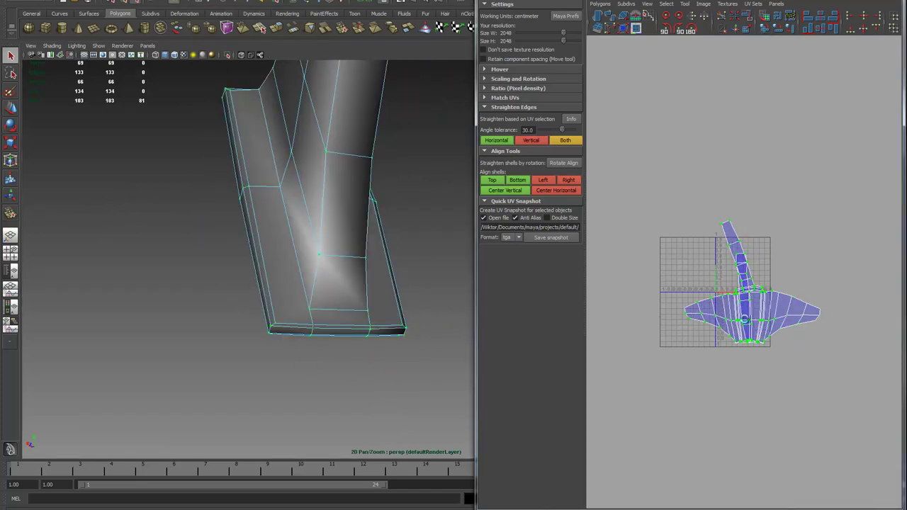
scroll(763, 289, "up", 5)
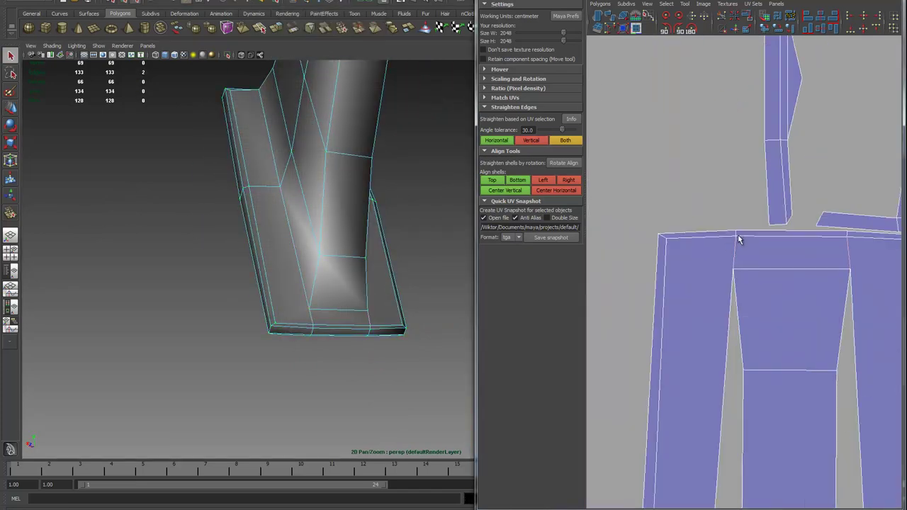
scroll(738, 238, "down", 3)
scroll(791, 357, "down", 2)
- Sew the bracket's side panels onto its central strip and lay them out as one symmetrical fan-shaped shell
left_click(763, 32)
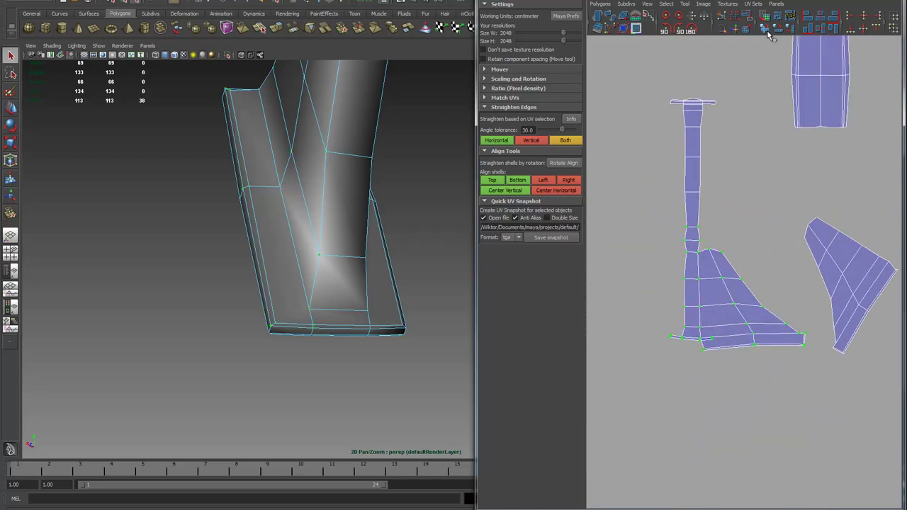
right_click_drag(674, 159, 680, 193)
scroll(784, 301, "up", 5)
scroll(721, 329, "down", 5)
double_click(731, 237)
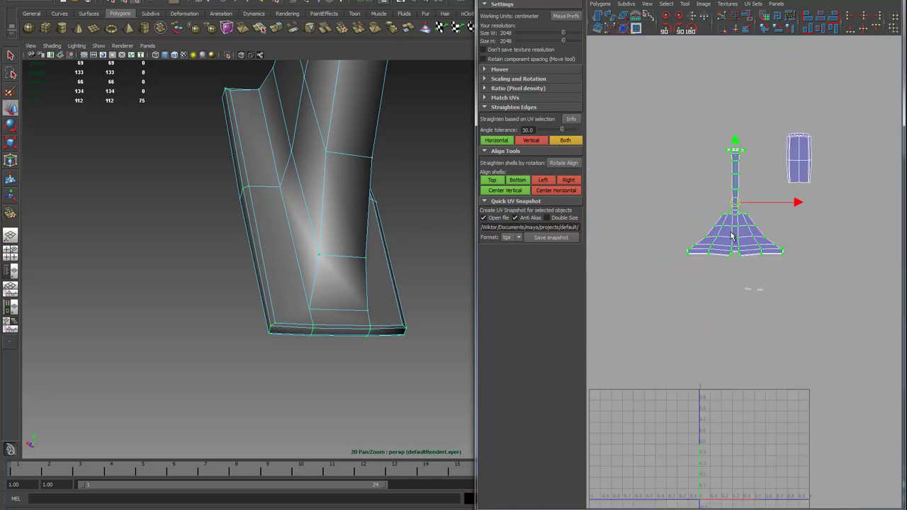
- Clean up the seams where the central strip meets the side panels at the wide base of the fan-shaped shell
scroll(757, 261, "down", 2)
scroll(706, 283, "up", 5)
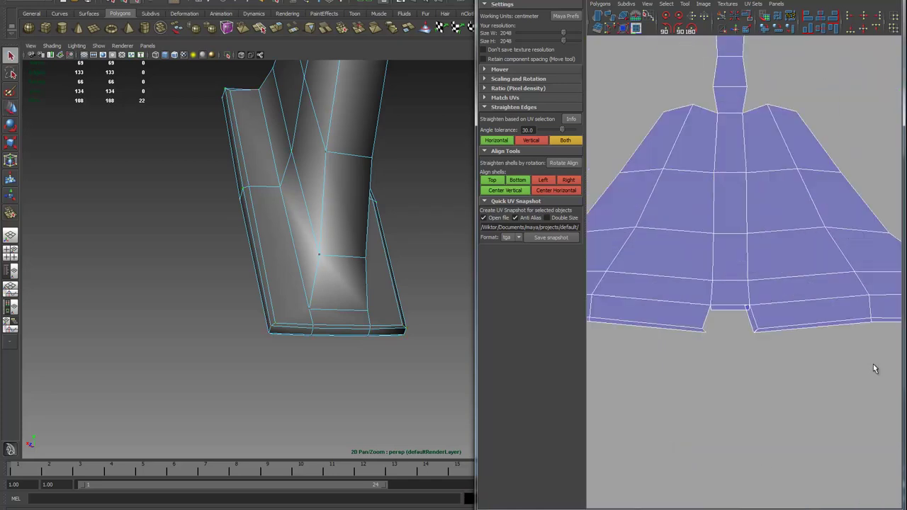
left_click(714, 286)
scroll(713, 286, "down", 3)
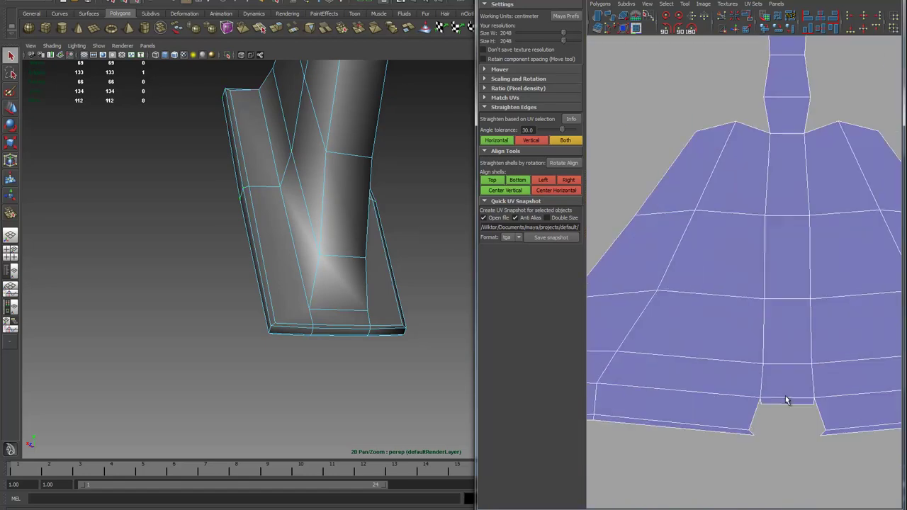
scroll(695, 326, "up", 3)
left_click(694, 327)
- Start unwrapping the angular cover plate, joining its rim faces to the main panel around the raised rib
right_click_drag(283, 159, 298, 293)
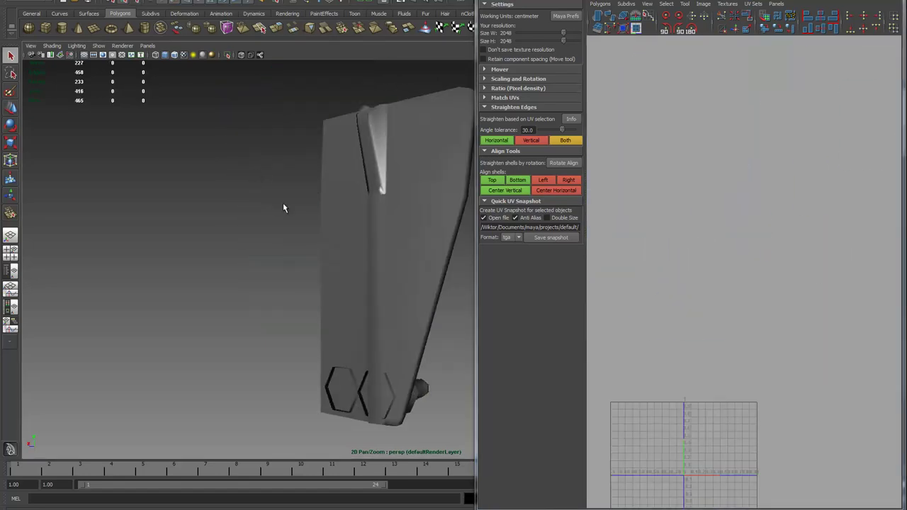
left_click_drag(283, 204, 241, 66, "alt")
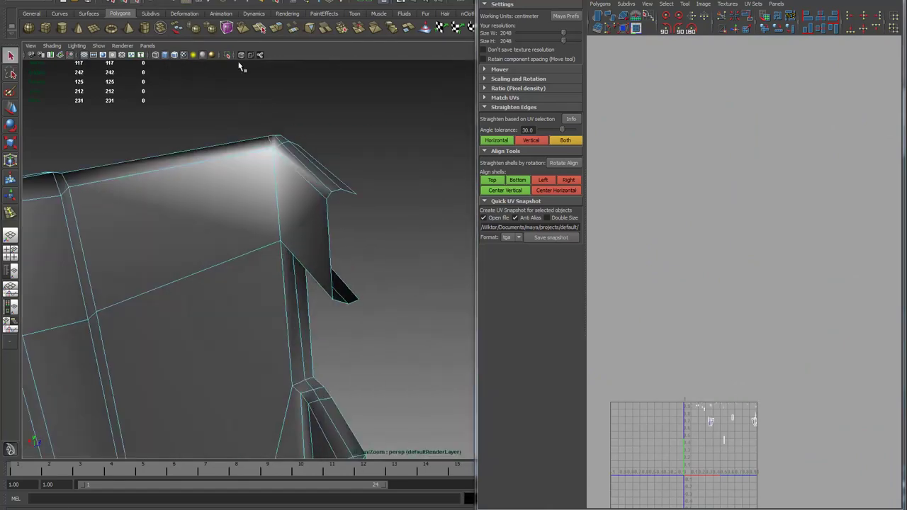
left_click_drag(335, 190, 326, 15, "alt")
right_click_drag(326, 14, 340, 85)
scroll(735, 159, "up", 5)
right_click_drag(680, 87, 739, 334)
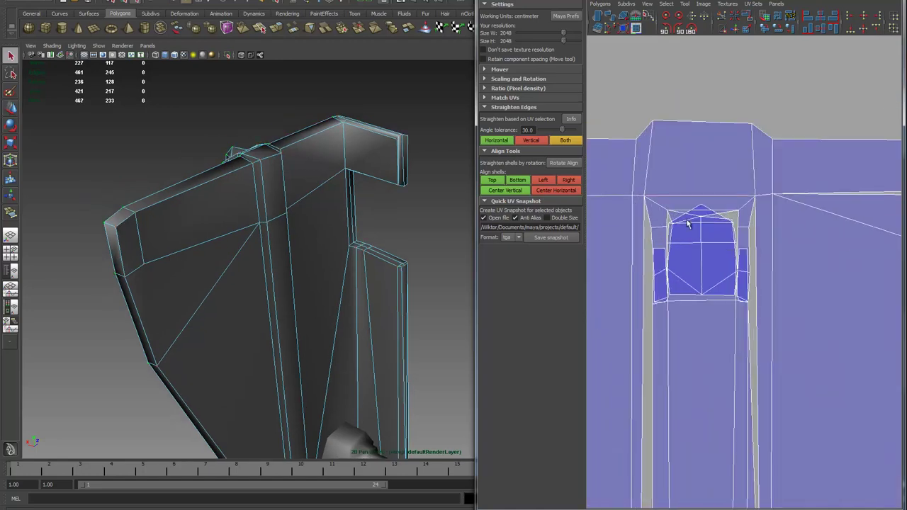
- Unfold the overlapping faces at the end of the cover plate's rib and sew the plate's lower border faces together
left_click_drag(698, 262, 713, 323)
right_click_drag(730, 195, 769, 430)
key("f")
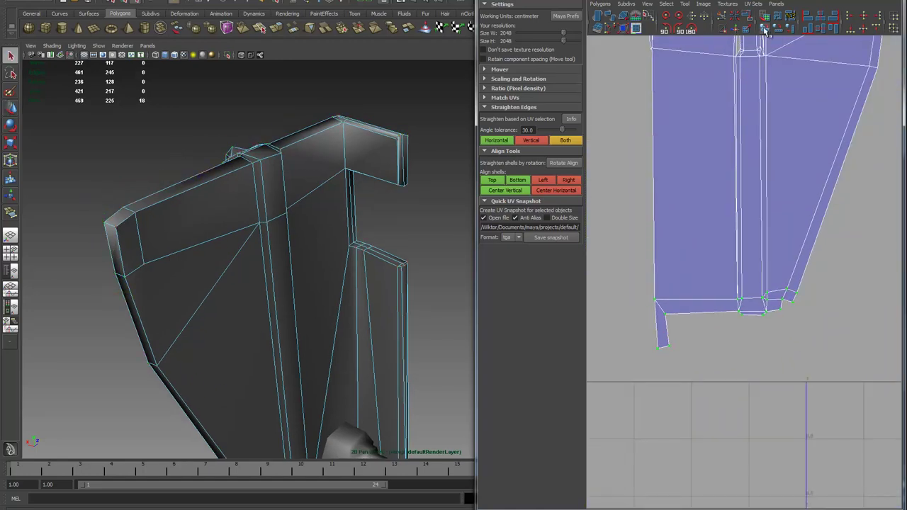
left_click(379, 216)
key("f")
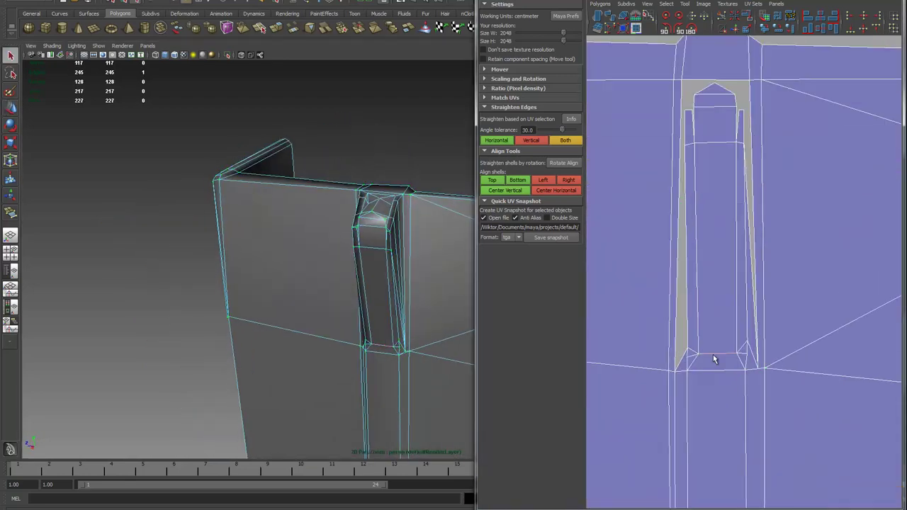
- Separate the faces of the cover plate's recessed rib into their own shell and place it beside the plate shells
key("ctrl+F11")
left_click_drag(279, 166, 385, 296, "alt")
left_click(294, 2)
left_click(312, 16)
left_click_drag(283, 269, 726, 264, "alt")
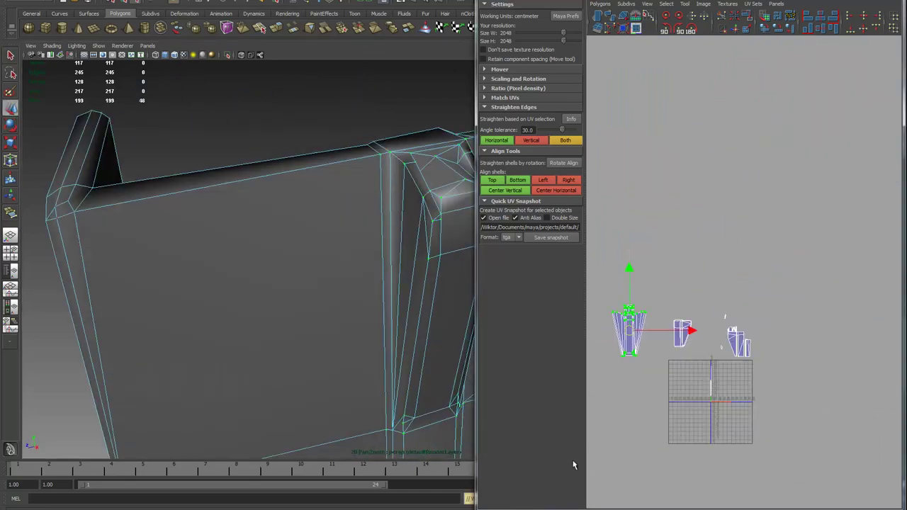
- Move and sew the loose rim strips and side panel onto the edges of the large cover plate shell
scroll(729, 290, "up", 2)
right_click(709, 199)
scroll(745, 199, "up", 4)
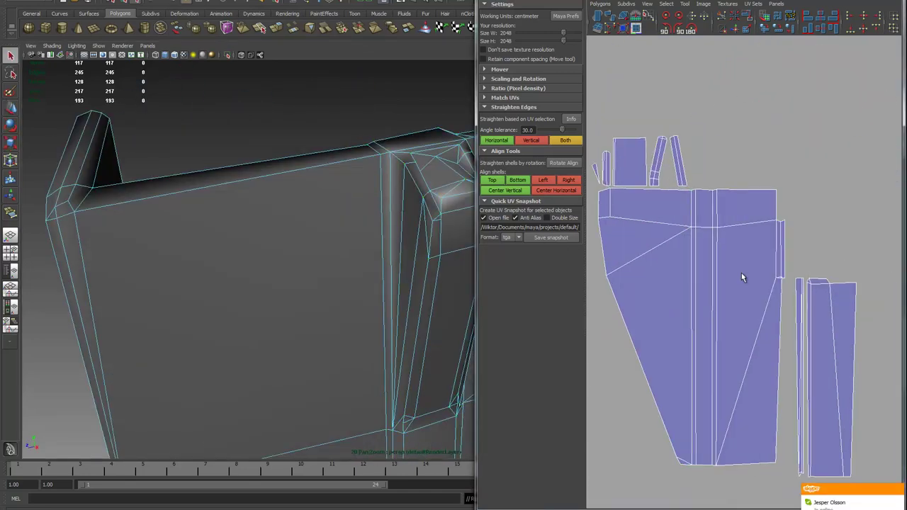
scroll(779, 227, "up", 4)
scroll(751, 130, "down", 5)
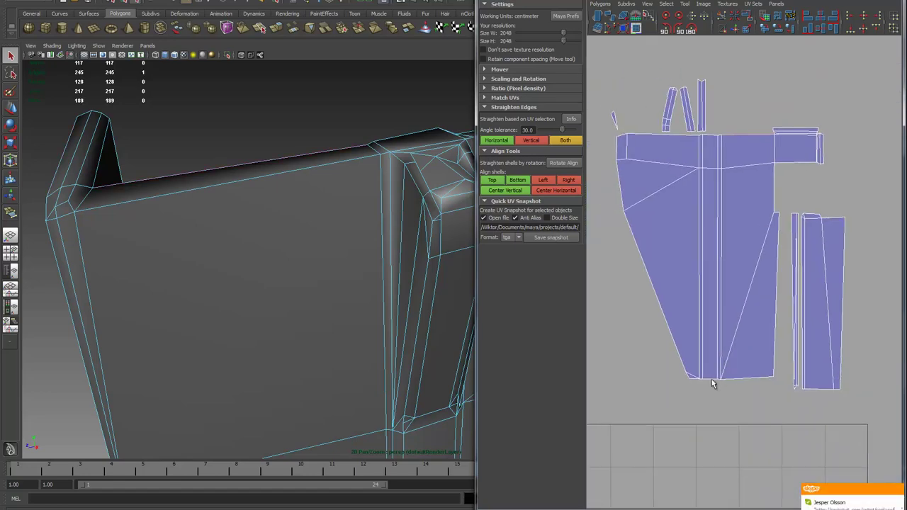
scroll(680, 354, "up", 3)
scroll(647, 335, "down", 4)
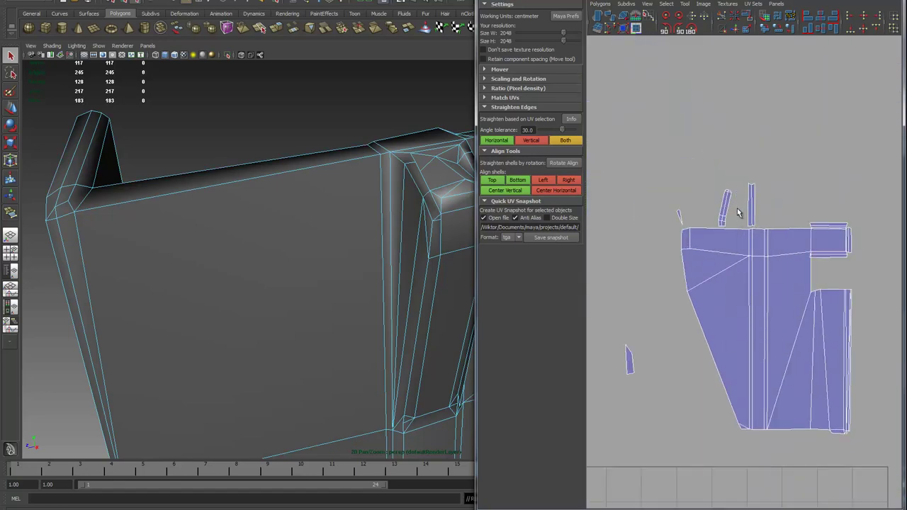
- Sew the remaining narrow strips to the cover plate shells, including the edge faces at its lower corner
scroll(736, 212, "up", 4)
scroll(688, 219, "down", 6)
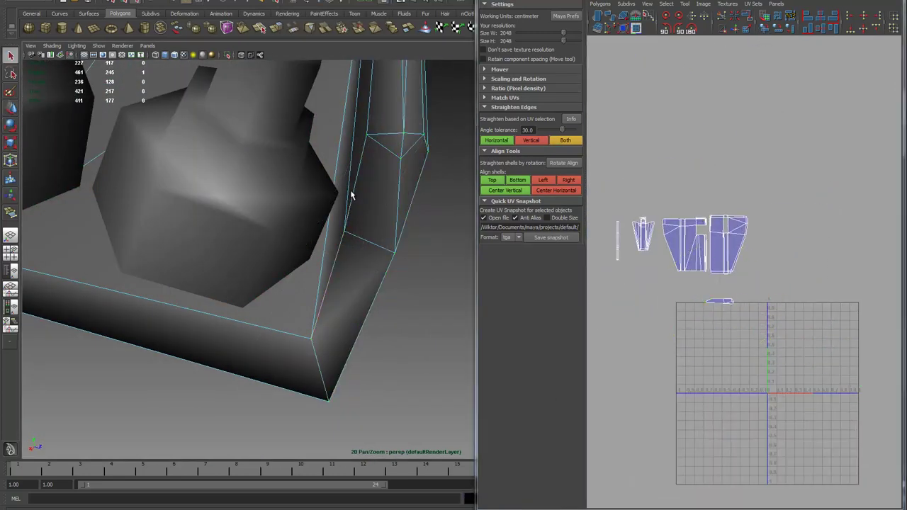
scroll(700, 333, "up", 4)
scroll(700, 333, "down", 5)
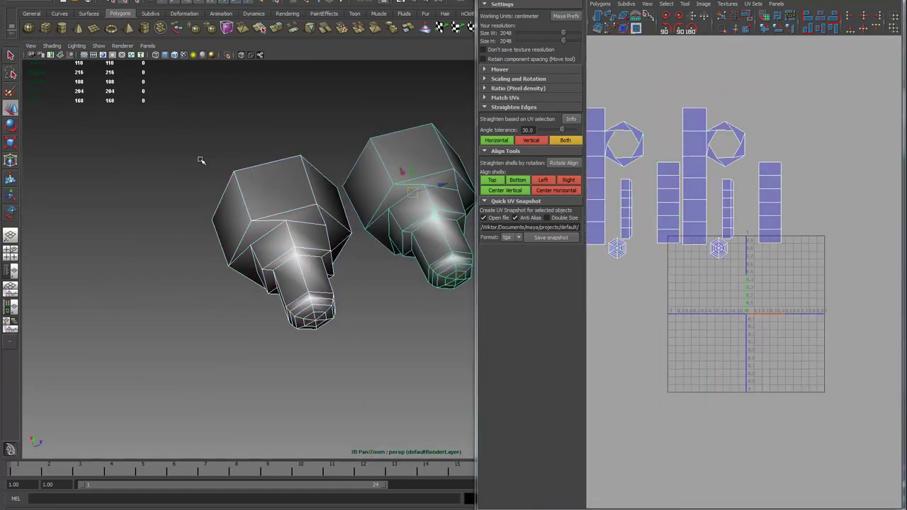
right_click(314, 222)
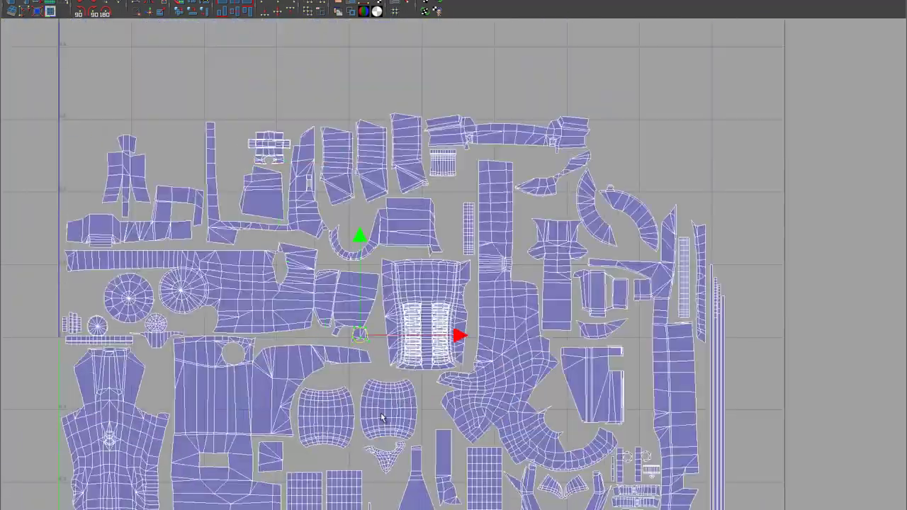
- Move the small stray shell and the small rectangular strip shell to new positions in the UV layout
middle_click_drag(381, 417, 572, 228)
left_click(588, 121)
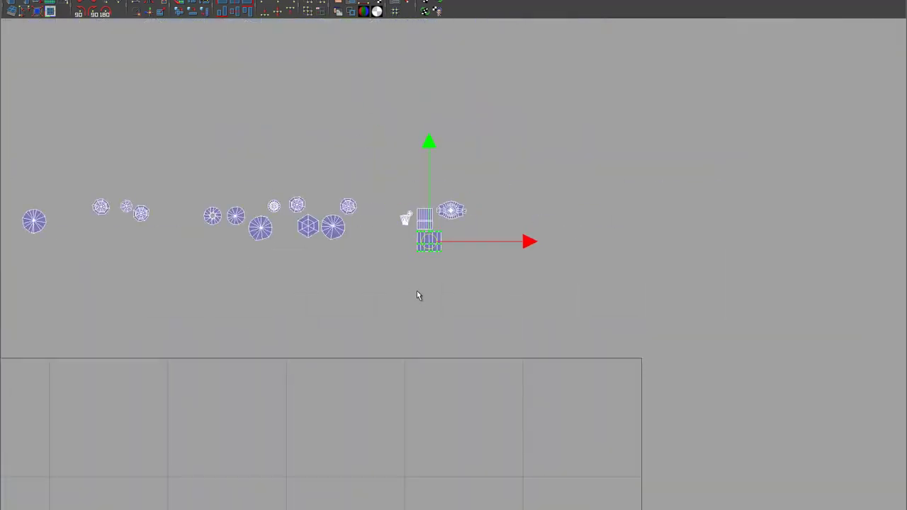
middle_click_drag(417, 296, 318, 285)
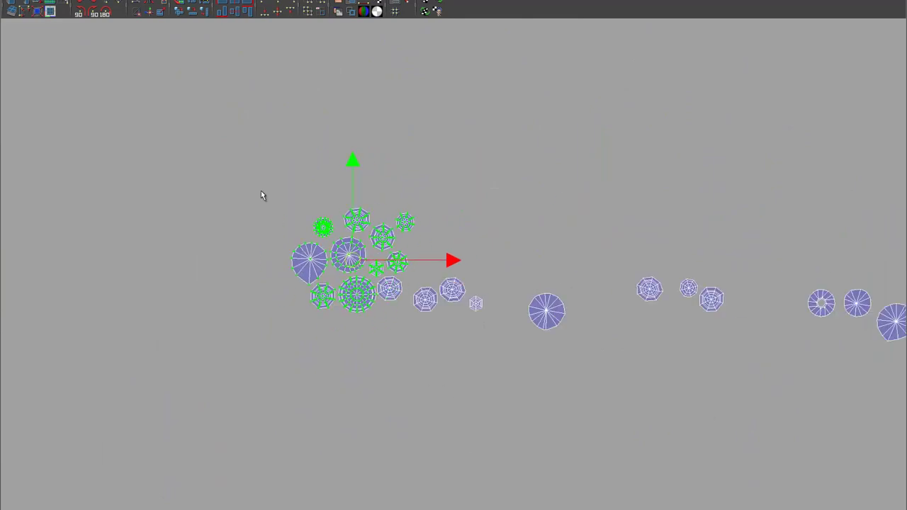
- Gather the scattered circular shells into one compact cluster
middle_click_drag(261, 196, 441, 247)
scroll(550, 403, "up", 3)
middle_click_drag(550, 403, 341, 343)
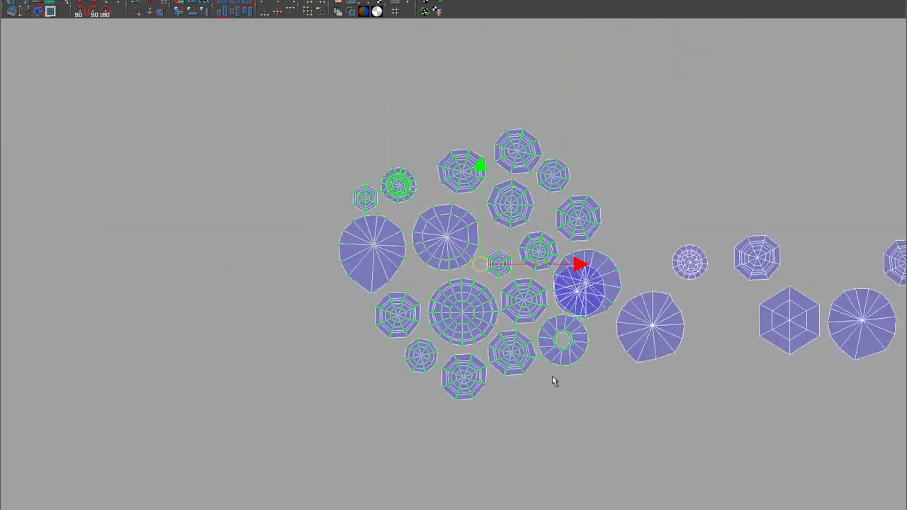
middle_click_drag(551, 494, 682, 386)
middle_click_drag(471, 414, 720, 292)
- Place the circular cluster in the upper-right corner of the UV tile and the long thin strips along its top
scroll(535, 217, "down", 10)
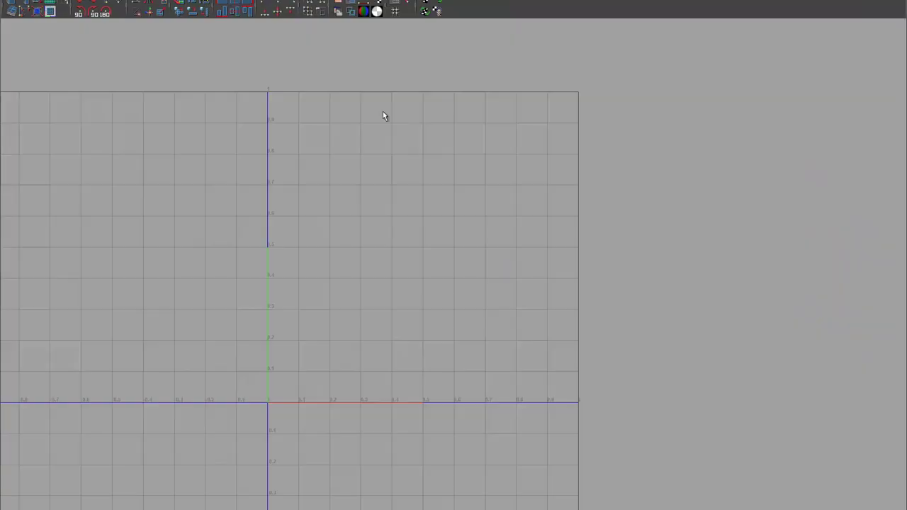
scroll(442, 318, "up", 3)
scroll(397, 262, "down", 2)
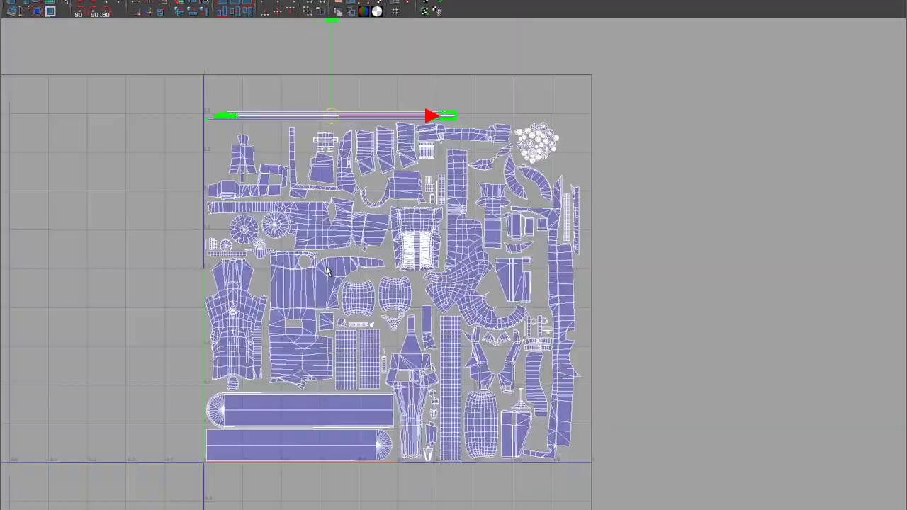
scroll(247, 329, "up", 4)
- Scale the whole layout up slightly to fill the UV tile and shift the tall shell at the right border sideways
key("a")
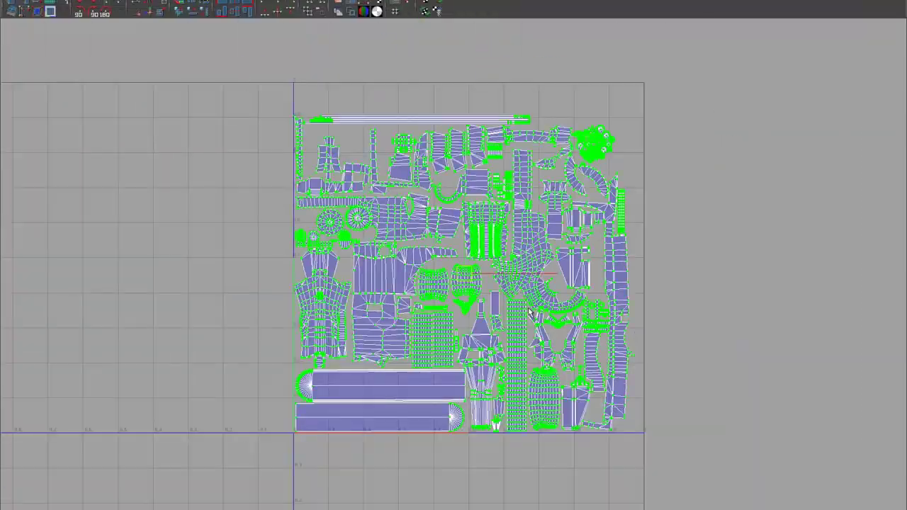
left_click(486, 323)
scroll(486, 323, "up", 10)
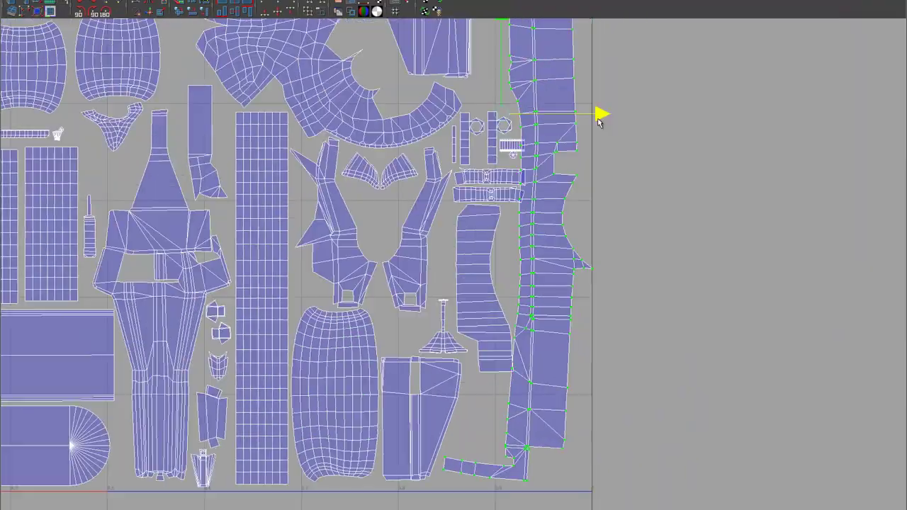
- Fit the two small ribbed strips between the body panel and bar shell, and the tiny pleated shell below the triangular one
scroll(465, 330, "down", 5)
scroll(107, 501, "up", 4)
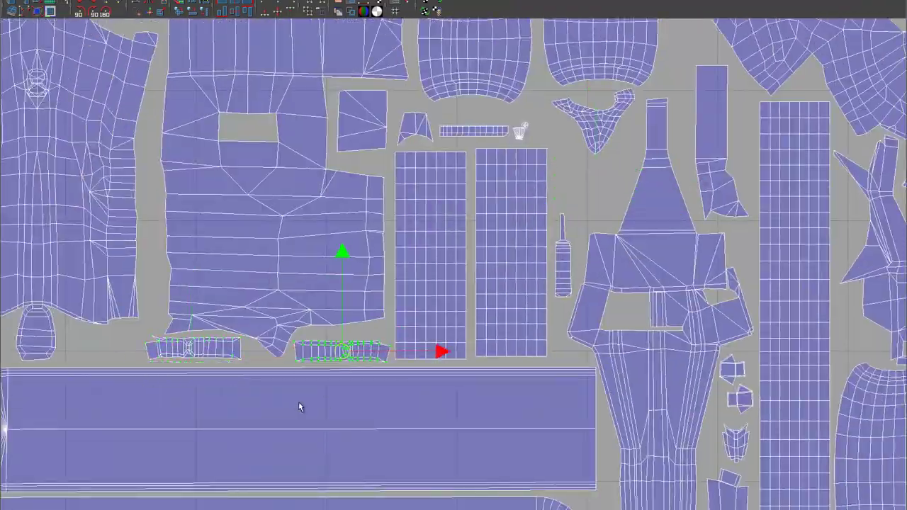
scroll(299, 407, "down", 4)
scroll(479, 355, "up", 3)
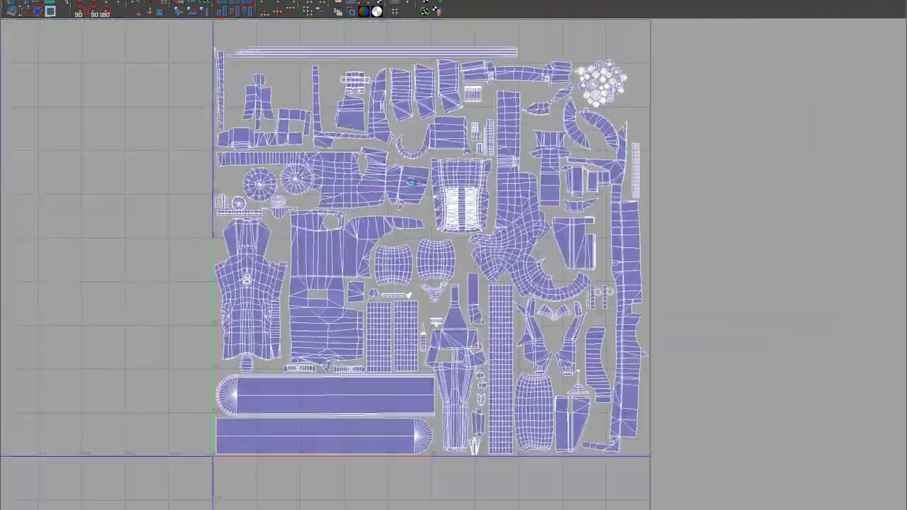
- Reposition the second barrel-shaped shell with the triangular shell, and park the round-headed flap shell outside the UV tile
scroll(429, 255, "up", 2)
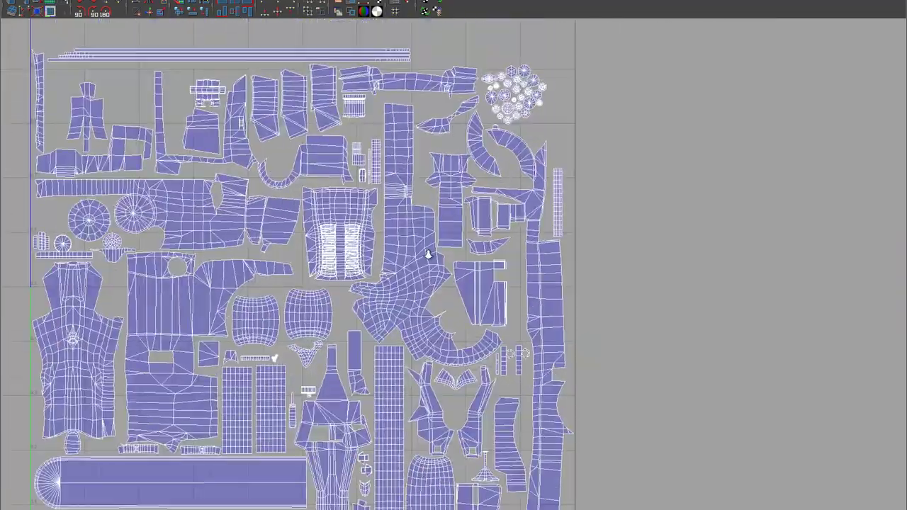
scroll(418, 301, "up", 6)
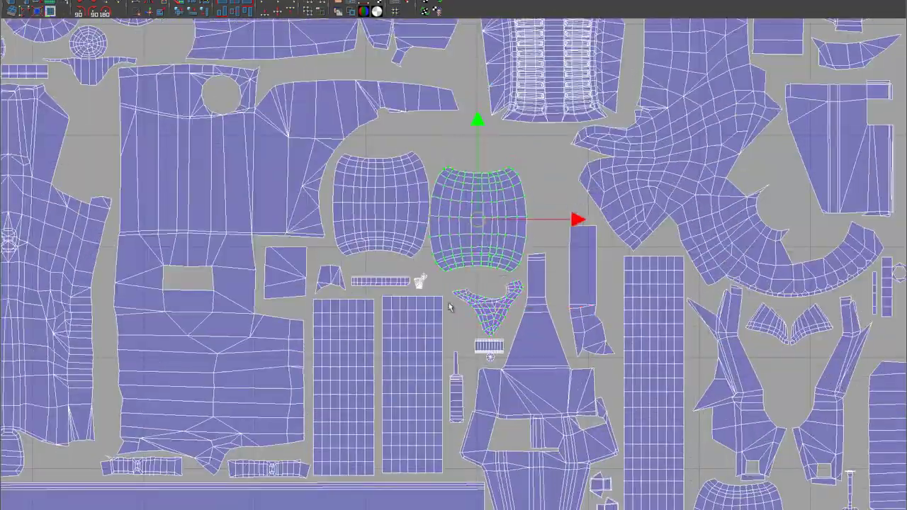
scroll(448, 306, "down", 4)
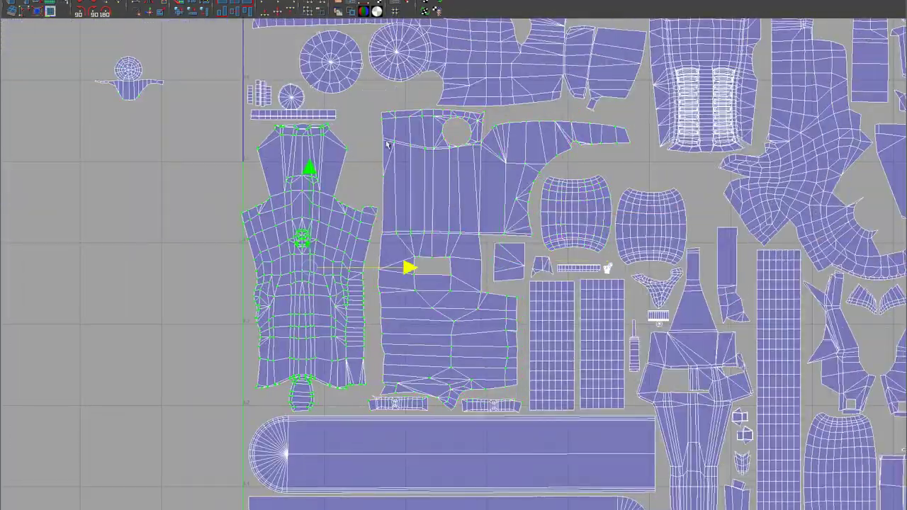
- Shift the tall symmetrical body shell sideways and adjust the small ribbed strip above the bar shell
scroll(502, 277, "up", 1)
left_click(492, 444)
scroll(496, 397, "down", 3)
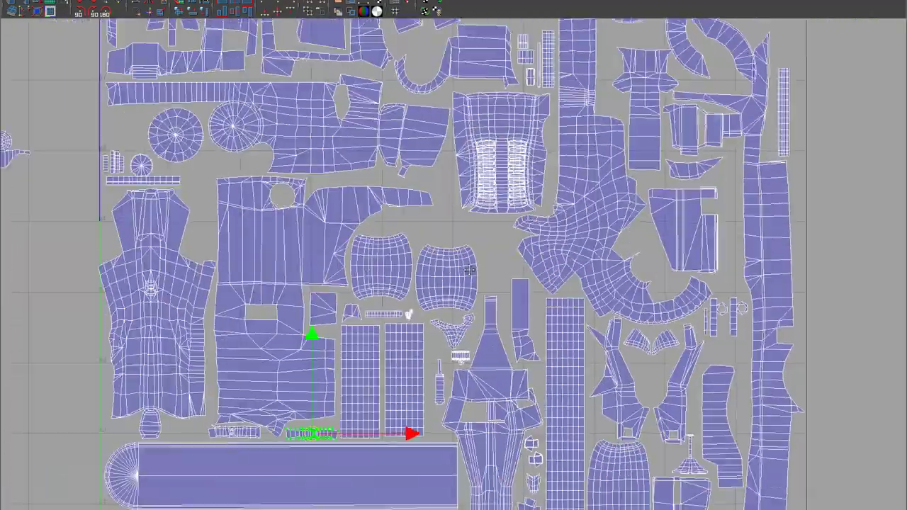
- Park the winged shell outside the UV tile and move the small cross-shaped detail shell into the gap below the grille shell
scroll(528, 262, "down", 2)
scroll(563, 178, "up", 3)
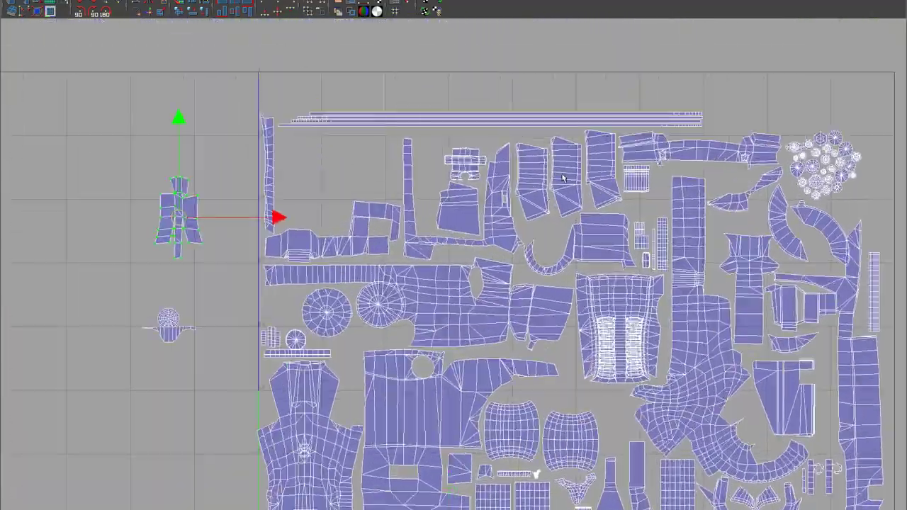
middle_click_drag(563, 178, 536, 197)
scroll(542, 218, "down", 3)
scroll(432, 338, "up", 3)
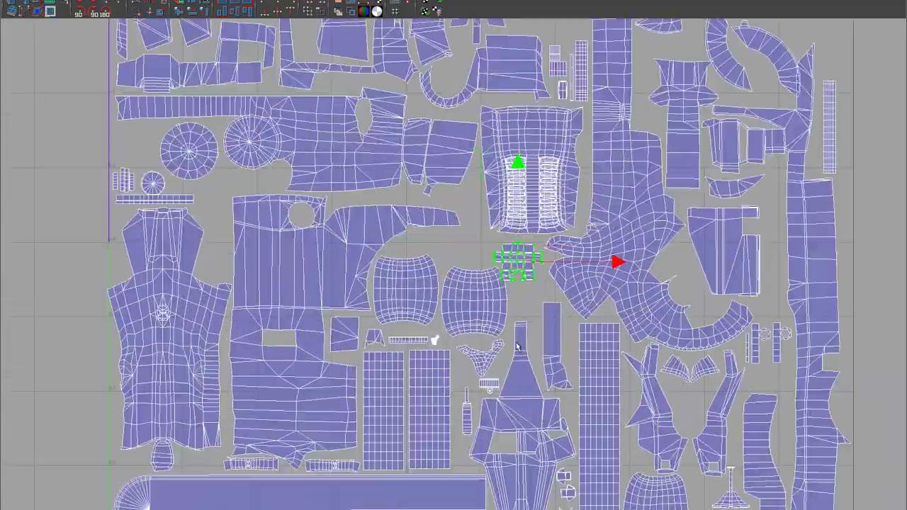
- Fit the ribbed shell above the second barrel-shaped shell and the round-headed flap shell into the gap near the tile's upper-left corner
scroll(432, 338, "down", 3)
scroll(196, 159, "up", 2)
scroll(485, 204, "down", 3)
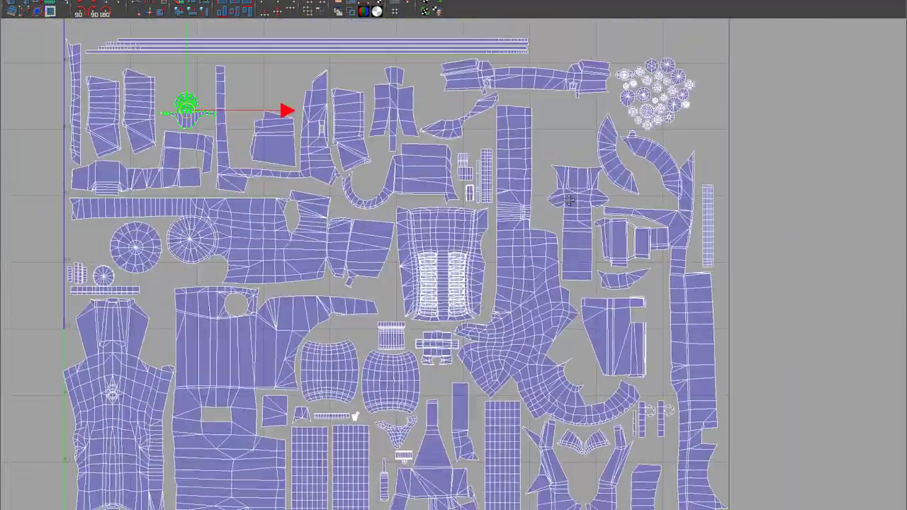
- Move the cluster of round cap shells beside the top of the long handle shell and set the tall T-shaped shell beneath it
left_click(443, 280)
scroll(443, 284, "up", 3)
left_click(453, 297)
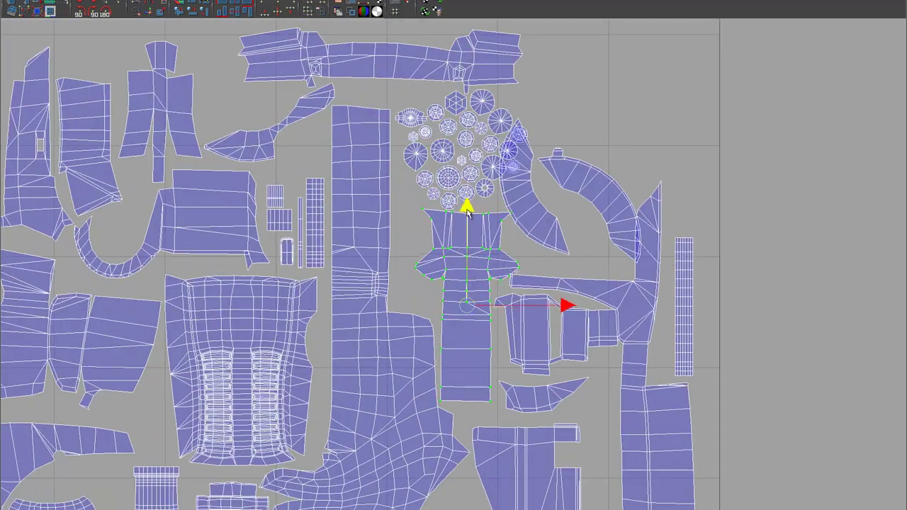
left_click(588, 270)
scroll(678, 469, "down", 2)
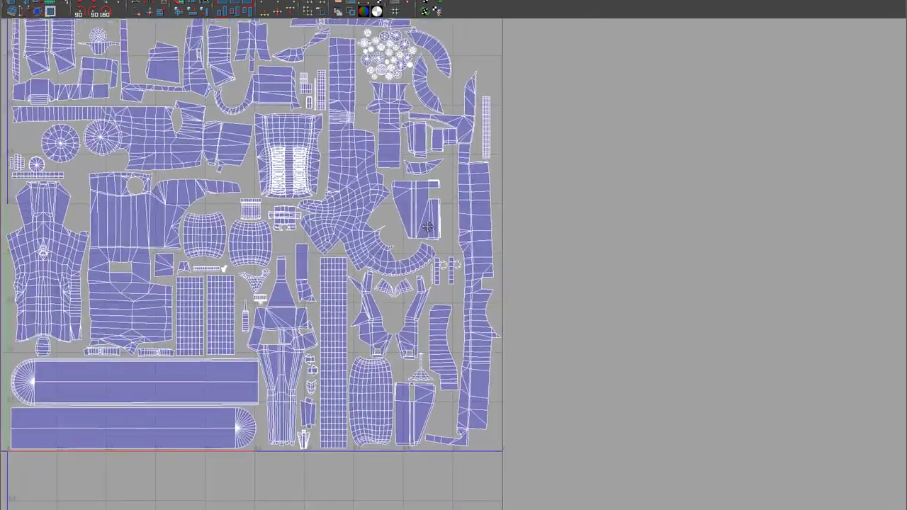
- Park the T-shaped, bracket, crescent, fan, curved-strip, both tapered panel and hexagon-and-strip shells outside the UV tile
middle_click_drag(427, 226, 462, 225, "alt")
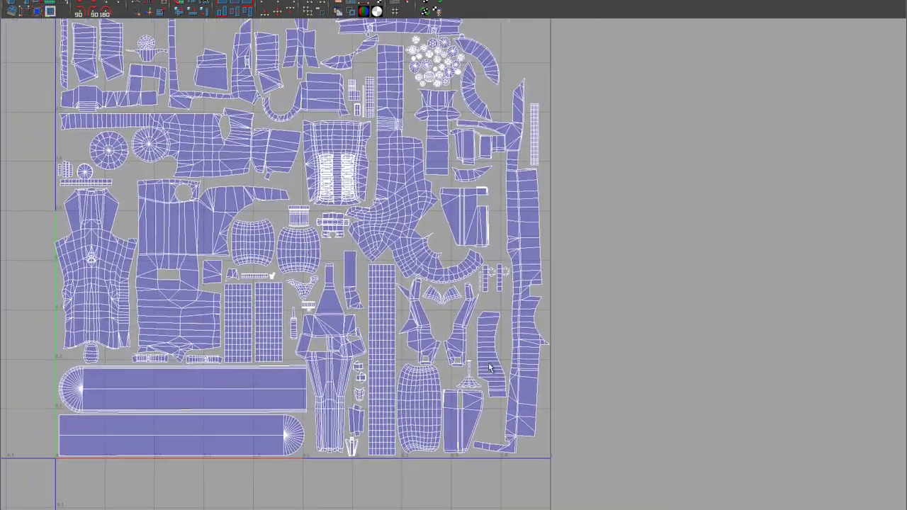
scroll(565, 198, "down", 5)
scroll(565, 198, "up", 6)
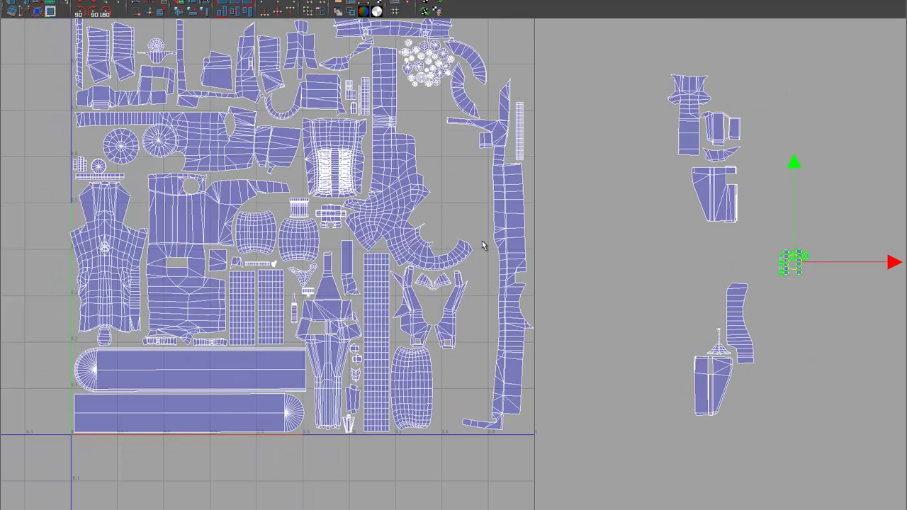
- Shift the tall edge-strip shell inward against the curved end of the handle shell
left_click_drag(789, 260, 563, 253)
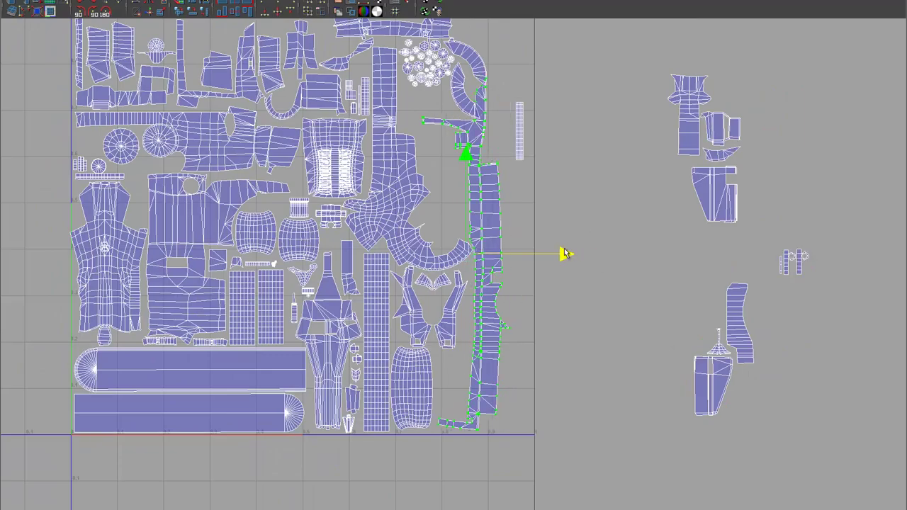
scroll(407, 362, "up", 3)
scroll(435, 294, "down", 4)
scroll(653, 296, "up", 5)
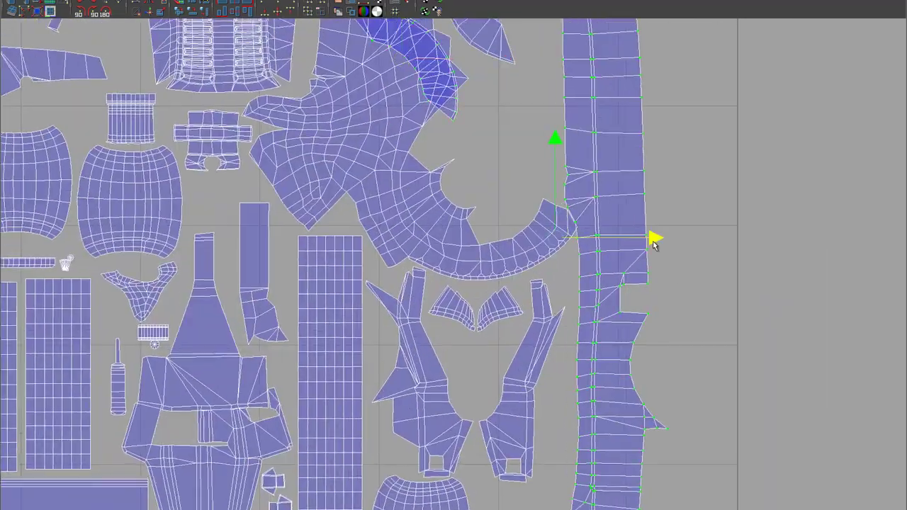
- Nest the two arc-shaped shells around the curved end of the handle shell
left_click_drag(552, 139, 480, 267)
scroll(358, 274, "up", 1)
scroll(358, 274, "down", 5)
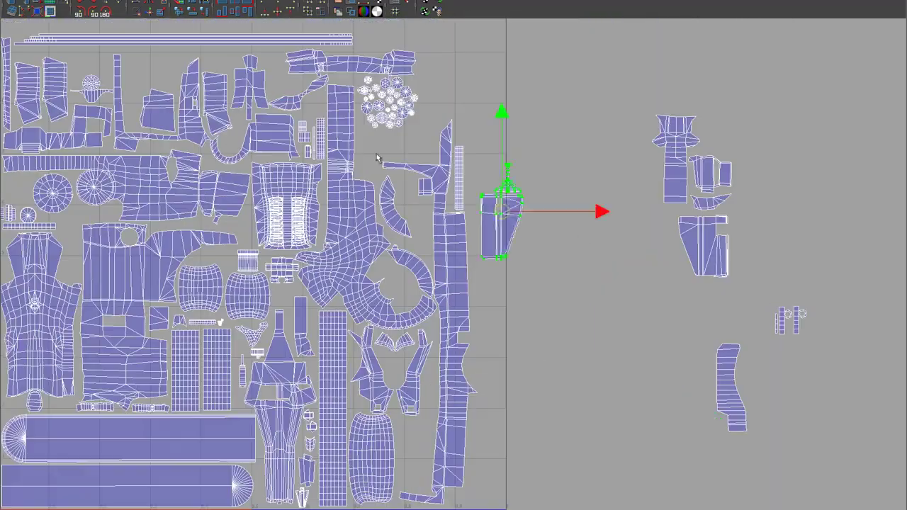
- Place the notched tapered panel shell above the tall edge strip's side arm, keeping the fan-shaped shell parked outside the tile
scroll(468, 368, "up", 4)
middle_click_drag(468, 368, 594, 367)
left_click_drag(317, 315, 354, 372)
scroll(315, 392, "up", 2)
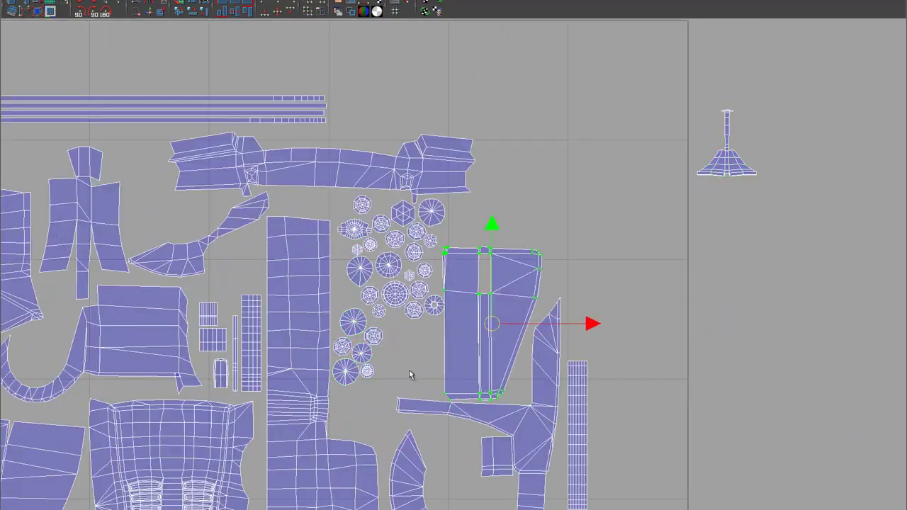
- Fit the bracket shell beside the large barrel shell and the curved strip shell into the tile's upper-right area
scroll(410, 374, "down", 5)
scroll(576, 326, "up", 5)
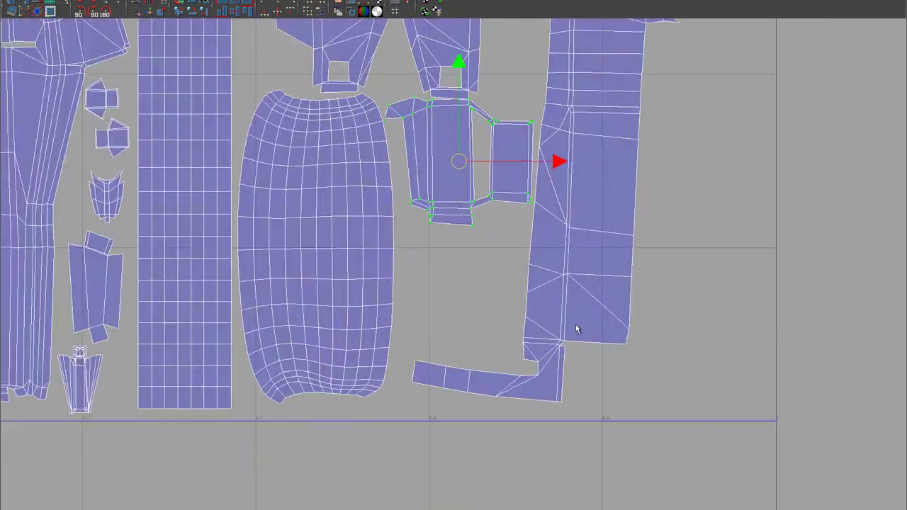
scroll(458, 334, "down", 5)
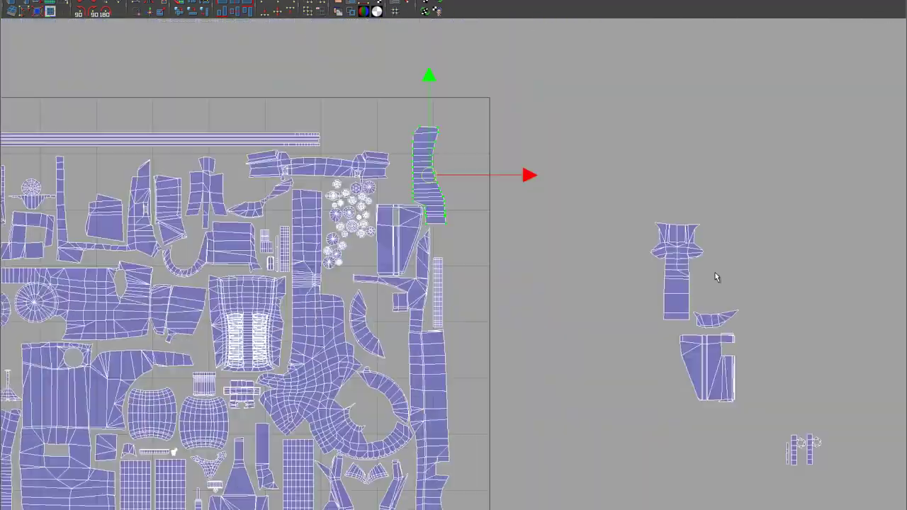
- Park the round cap shells outside the tile and fit the T-shaped shell between the long handle shell and the tapered panel
scroll(715, 277, "down", 2)
scroll(404, 314, "up", 2)
left_click(405, 314)
scroll(563, 407, "up", 3)
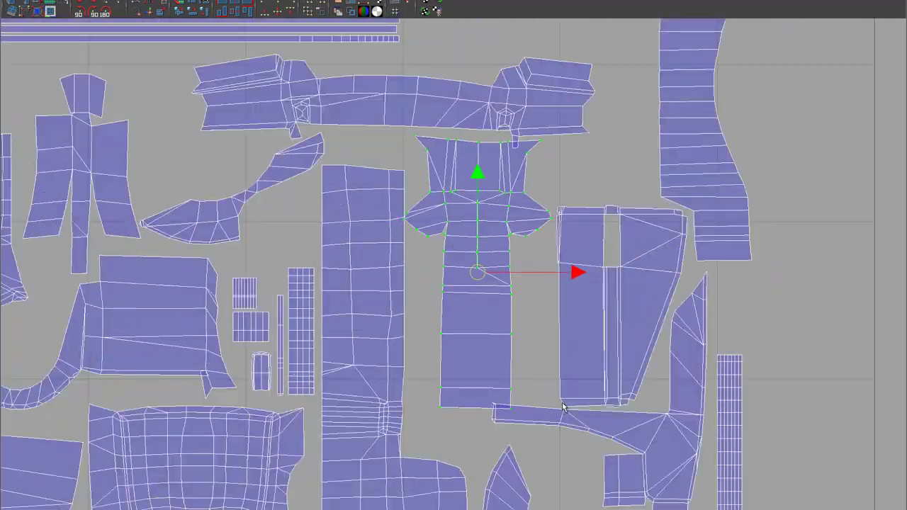
- Fit the remaining tapered panel shell into the open gap above the L-shaped strip in the tile's upper-left area
left_click(414, 106)
scroll(414, 259, "down", 1)
left_click(590, 363)
scroll(601, 310, "down", 2)
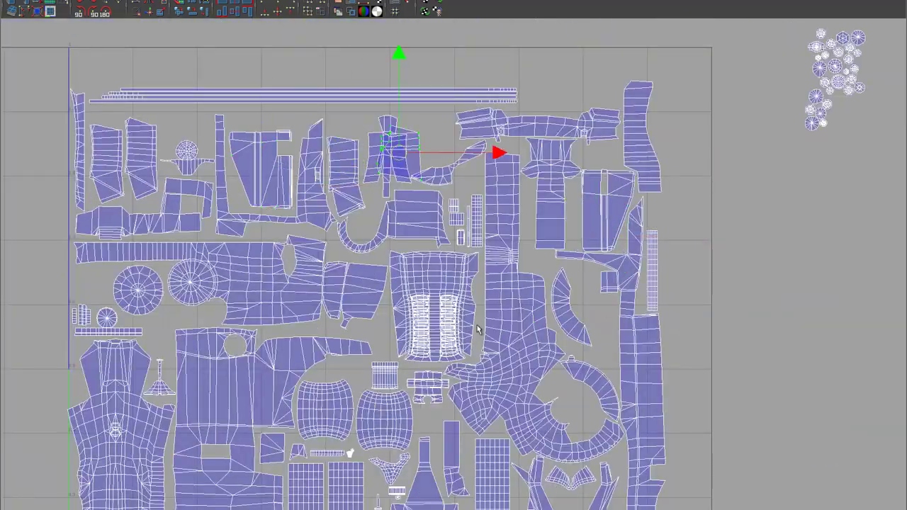
- Nest the small crescent shell above the curved tail-shaped shell, beside the four-armed shell
middle_click_drag(477, 329, 290, 95)
scroll(446, 290, "up", 3)
scroll(415, 173, "down", 3)
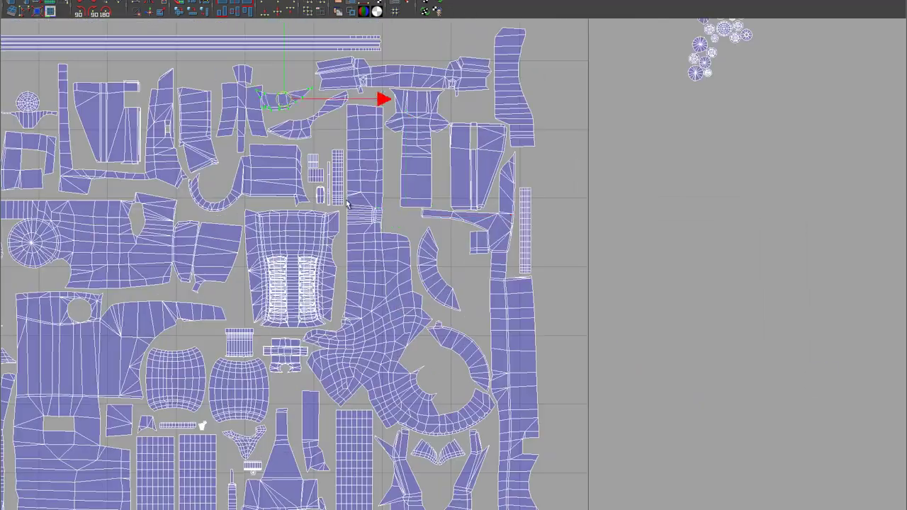
- Distribute the round cap shells in small groups below the long thin strips and around the round-headed flap shell
scroll(347, 203, "down", 2)
scroll(308, 226, "up", 5)
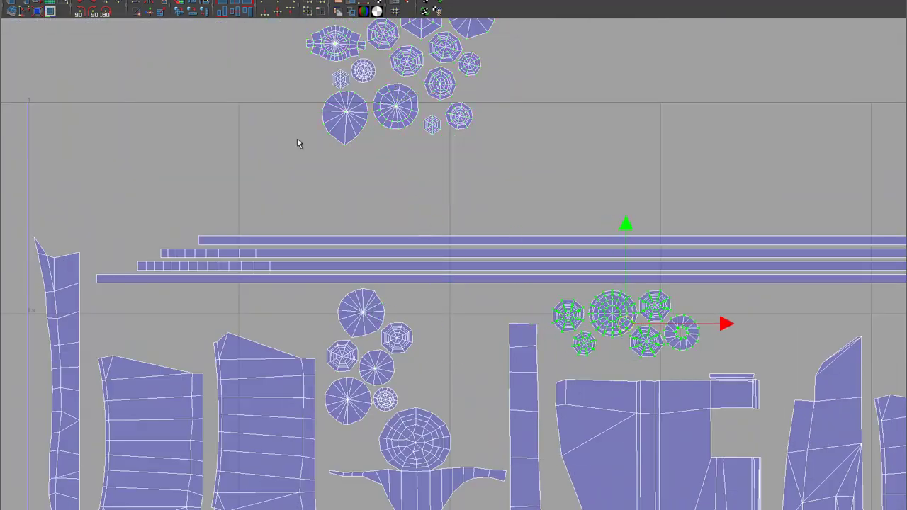
left_click_drag(298, 182, 408, 115)
scroll(801, 491, "down", 1)
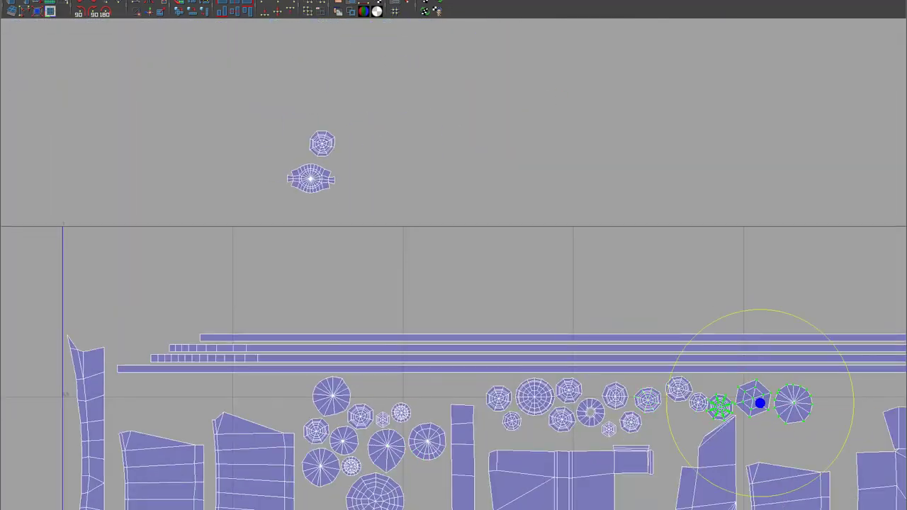
- Fit the small hexagonal caps and their strips beside the arc-shaped shell, and return to the chainsaw model view
scroll(420, 224, "down", 2)
scroll(569, 304, "up", 4)
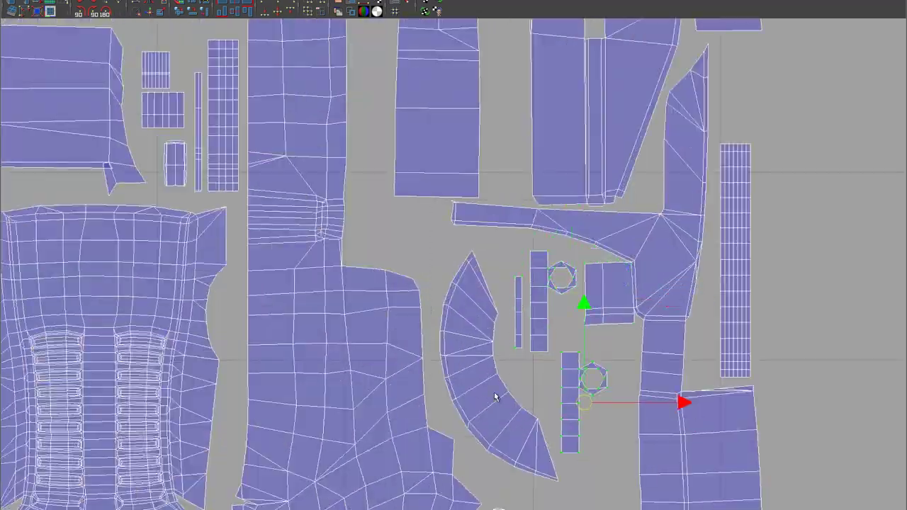
scroll(494, 395, "down", 6)
key("ctrl+a")
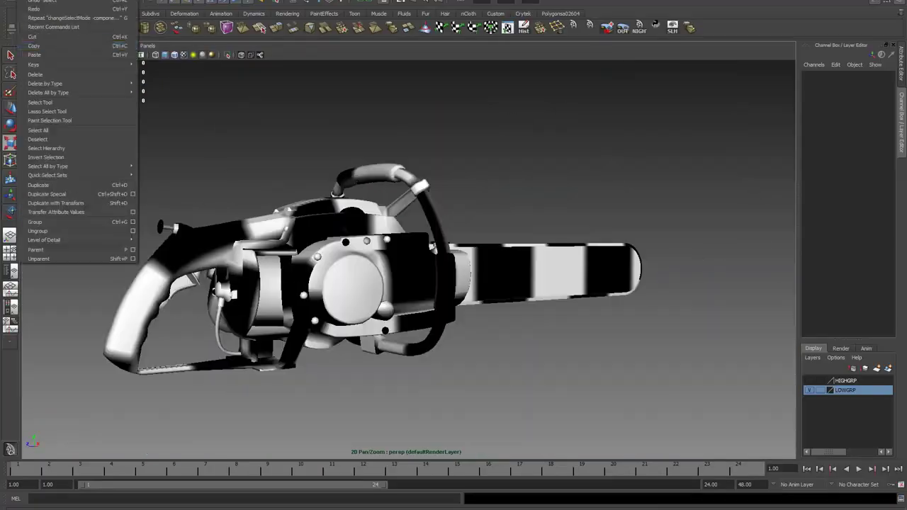